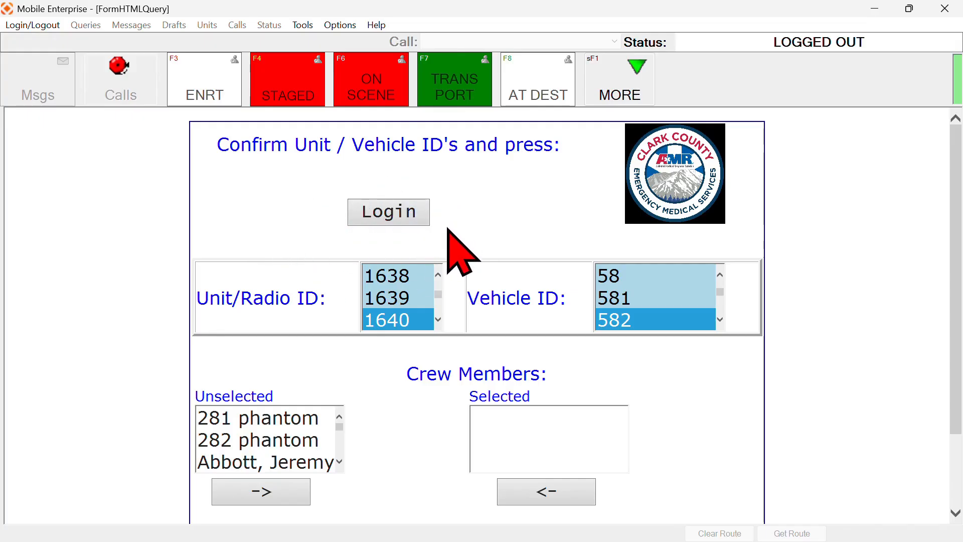
{"action": "left_click", "coordinate": [438, 319]}
{"action": "left_click", "coordinate": [438, 319]}
{"action": "left_click", "coordinate": [439, 276]}
{"action": "left_click", "coordinate": [438, 276]}
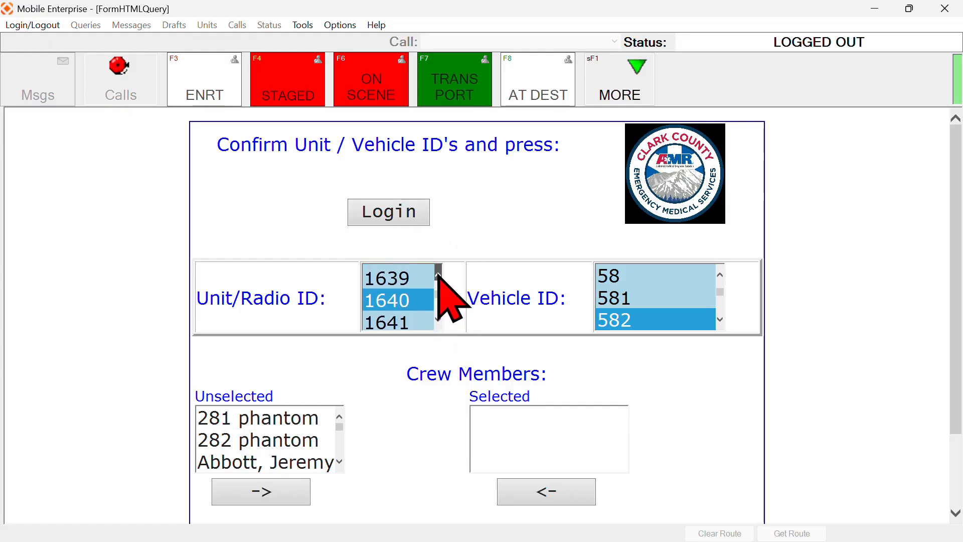
{"action": "left_click", "coordinate": [439, 275]}
{"action": "left_click", "coordinate": [438, 320]}
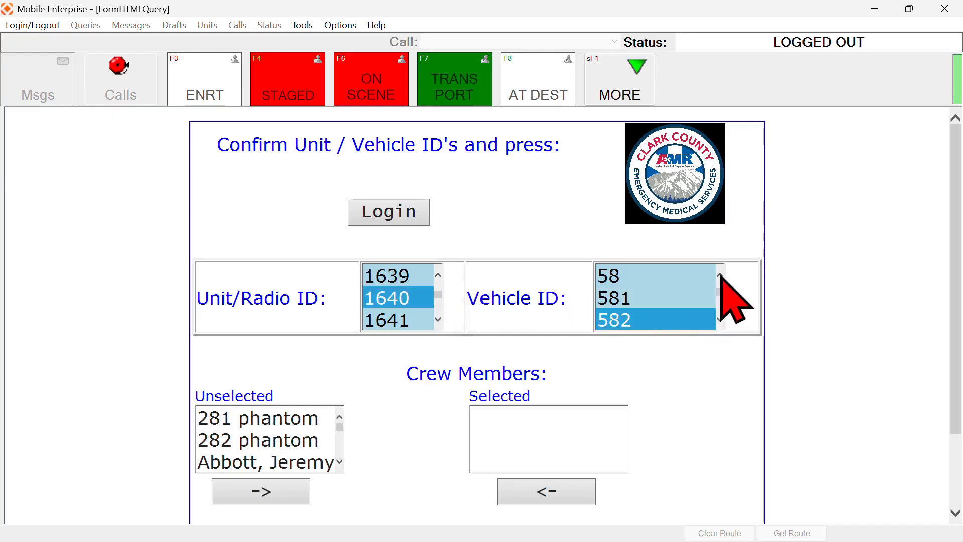
{"action": "scroll", "coordinate": [731, 311], "scroll_direction": "up", "scroll_amount": 1}
{"action": "left_click", "coordinate": [721, 319]}
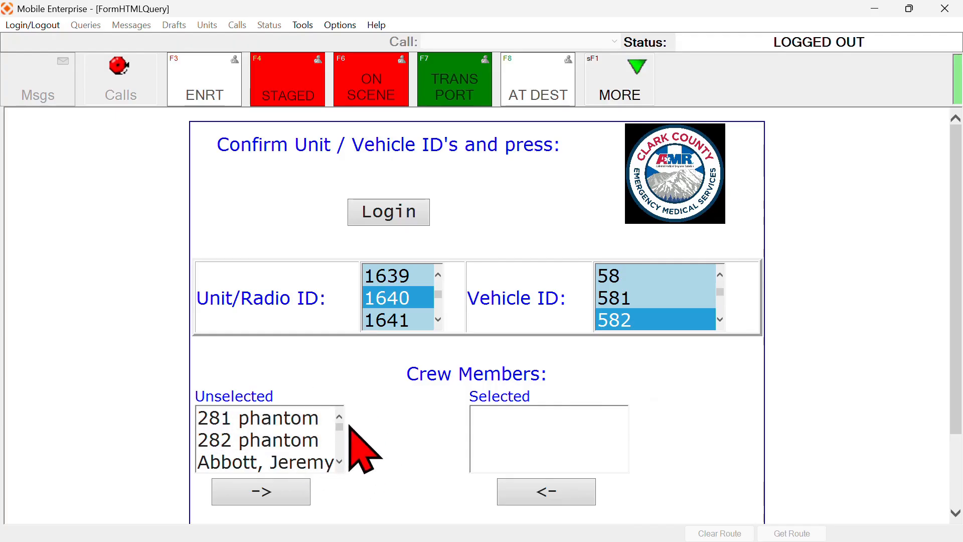
Move one crew member from the Unselected crew list into the Selected list for unit 1640
{"action": "scroll", "coordinate": [432, 405], "scroll_direction": "down", "scroll_amount": 2}
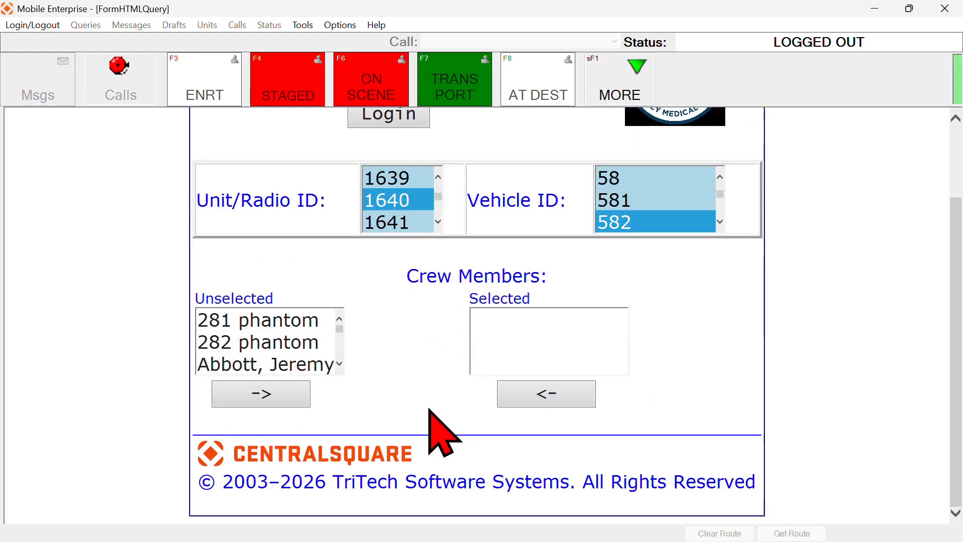
{"action": "left_click", "coordinate": [339, 364]}
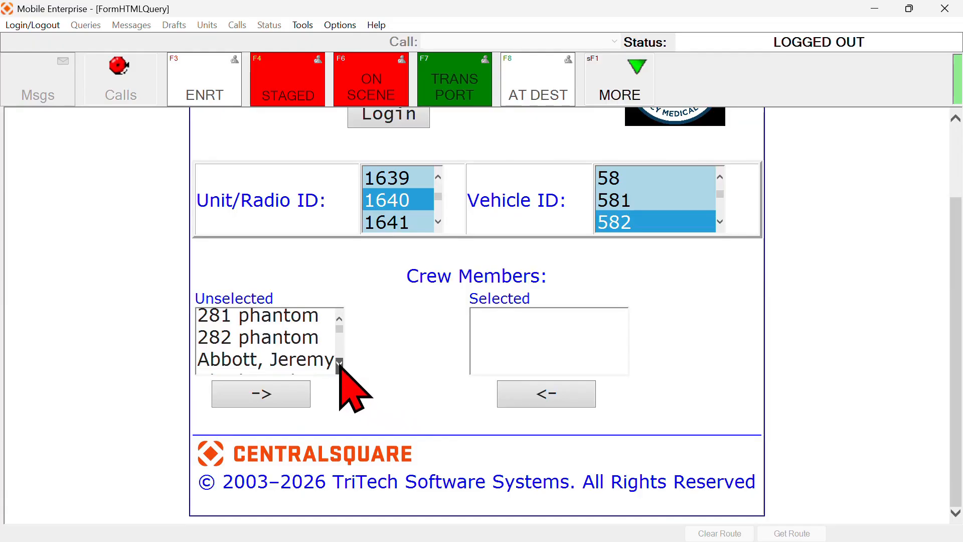
{"action": "scroll", "coordinate": [339, 364], "scroll_direction": "down", "scroll_amount": 2}
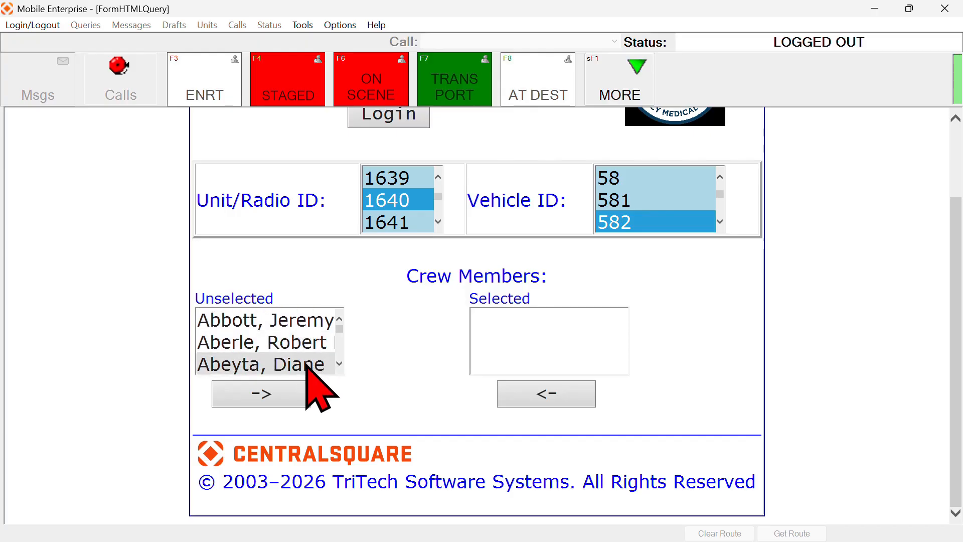
{"action": "left_click", "coordinate": [308, 368]}
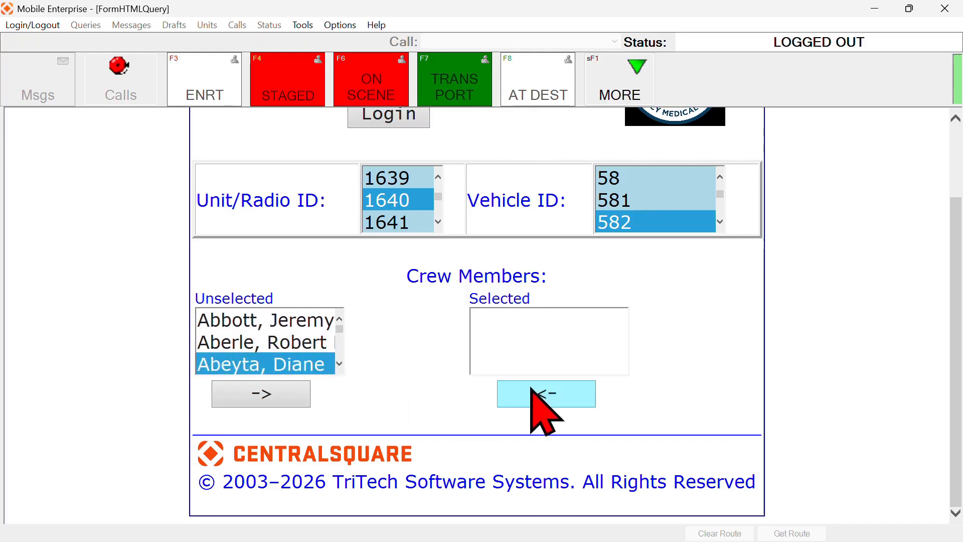
{"action": "left_click", "coordinate": [266, 394]}
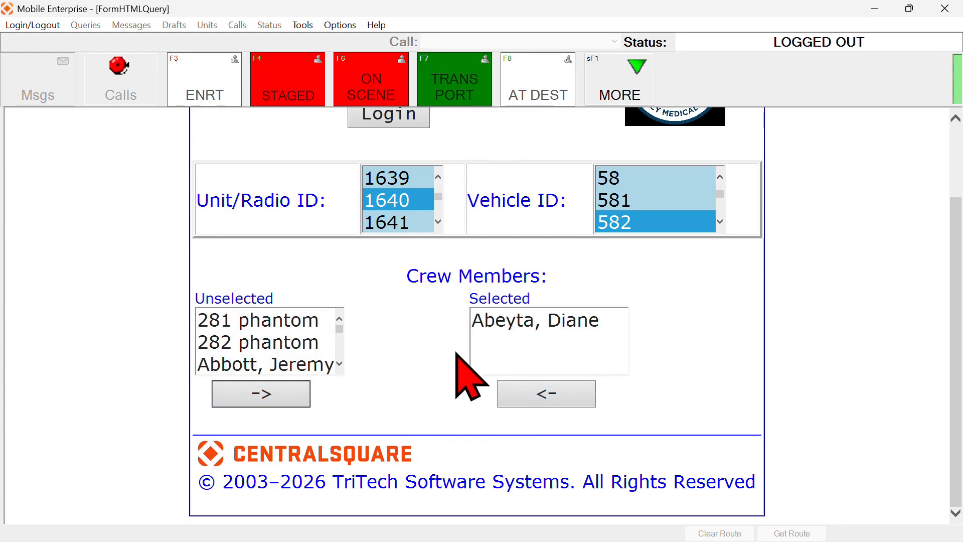
{"action": "scroll", "coordinate": [638, 311], "scroll_direction": "up", "scroll_amount": 5}
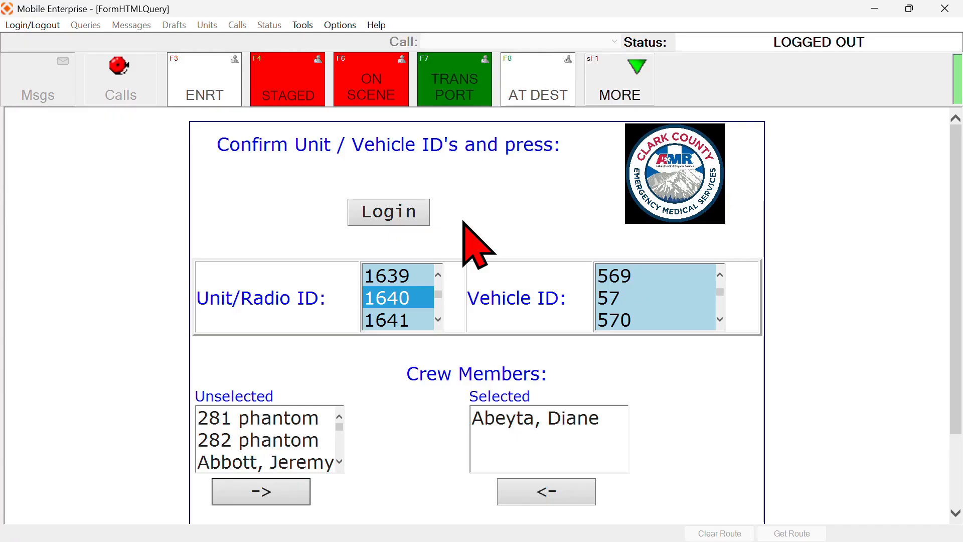
Log the unit in as 11 - Available and bring up its messages
{"action": "left_click", "coordinate": [417, 211]}
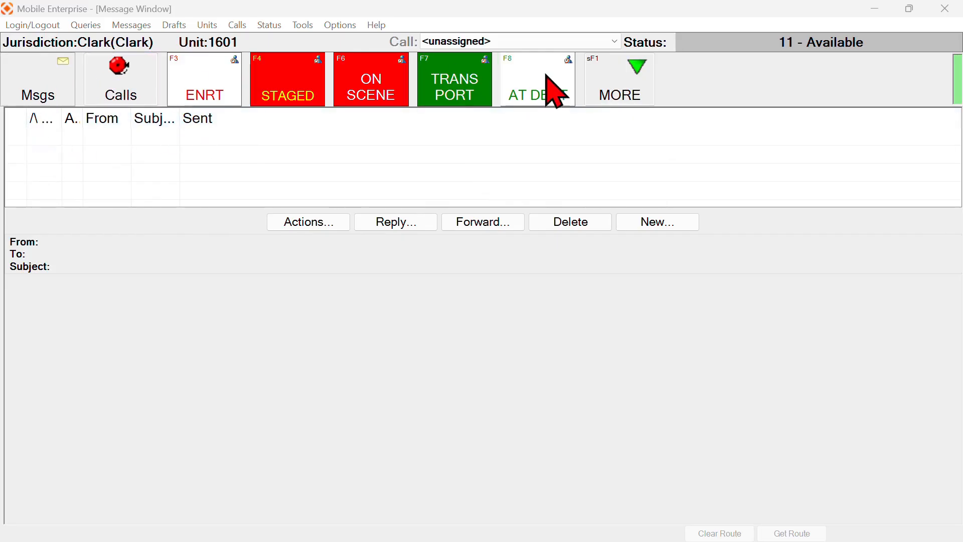
{"action": "left_click", "coordinate": [53, 83]}
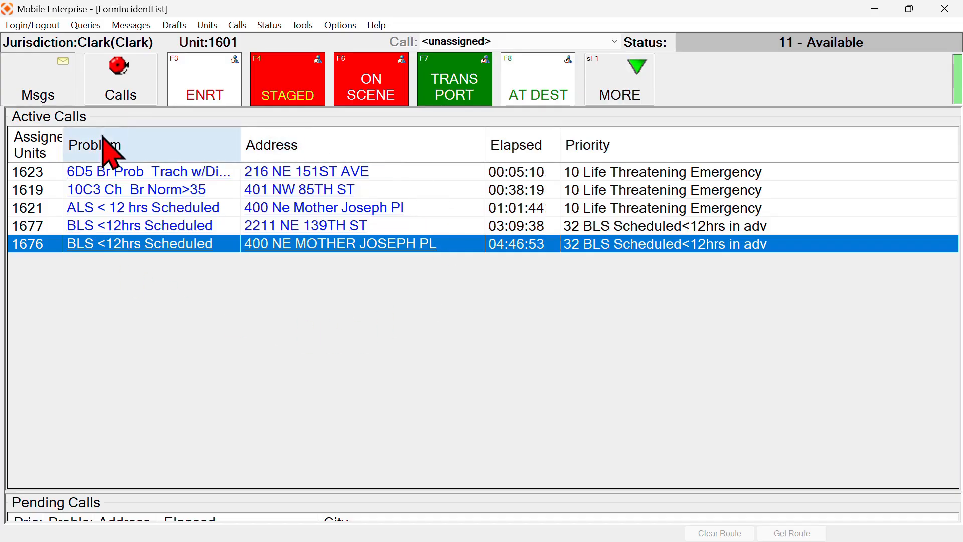
{"action": "left_click", "coordinate": [170, 245]}
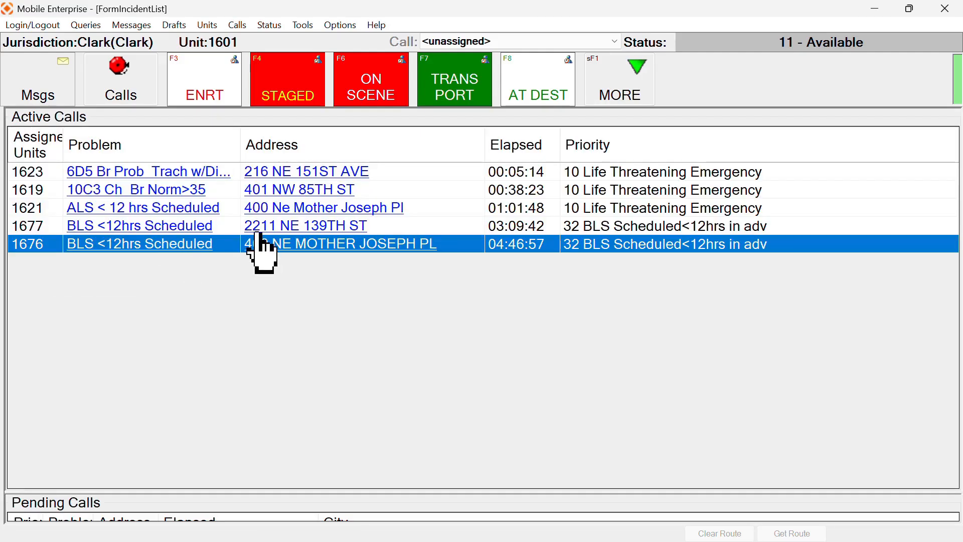
{"action": "left_click", "coordinate": [274, 245]}
{"action": "key", "text": "Escape"}
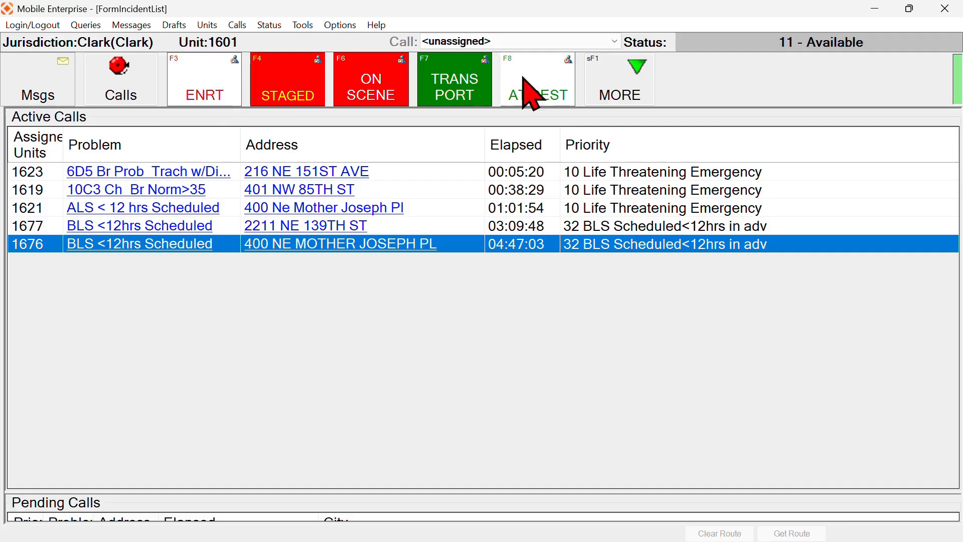
{"action": "left_click", "coordinate": [197, 80]}
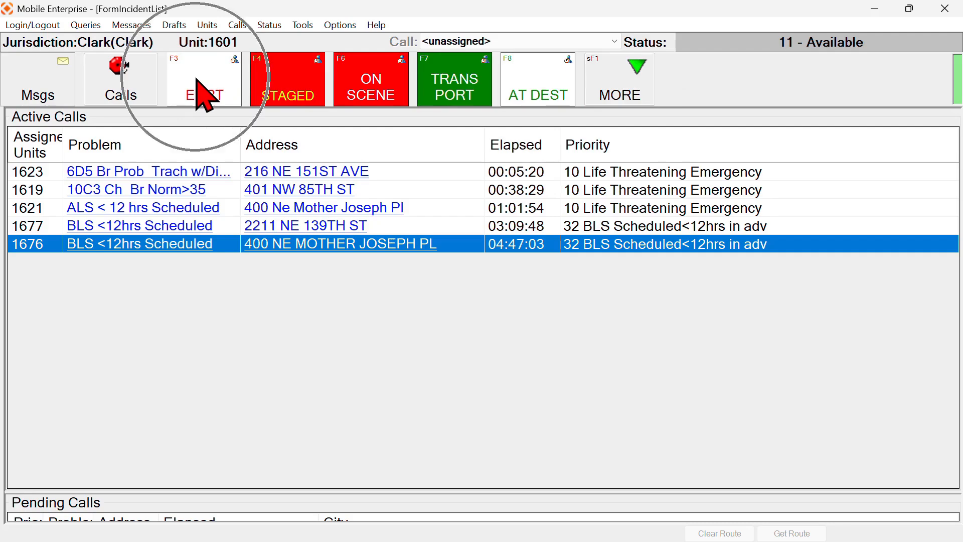
{"action": "left_click", "coordinate": [289, 78]}
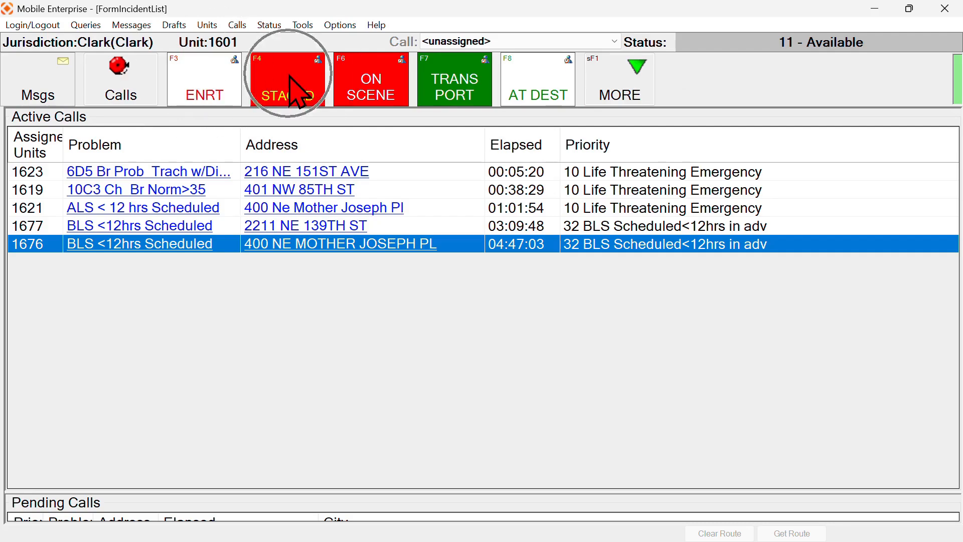
{"action": "left_click", "coordinate": [378, 85]}
{"action": "left_click", "coordinate": [448, 79]}
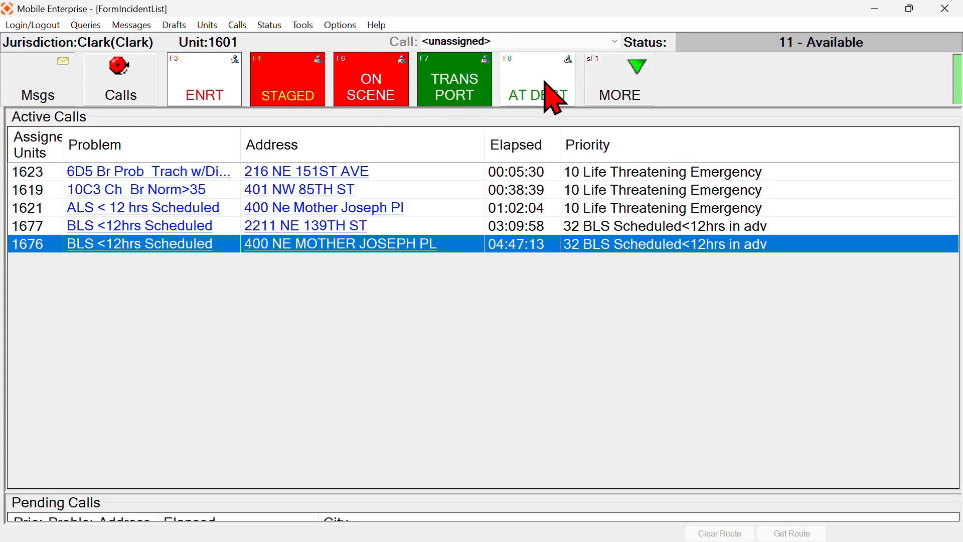
{"action": "left_click", "coordinate": [621, 84]}
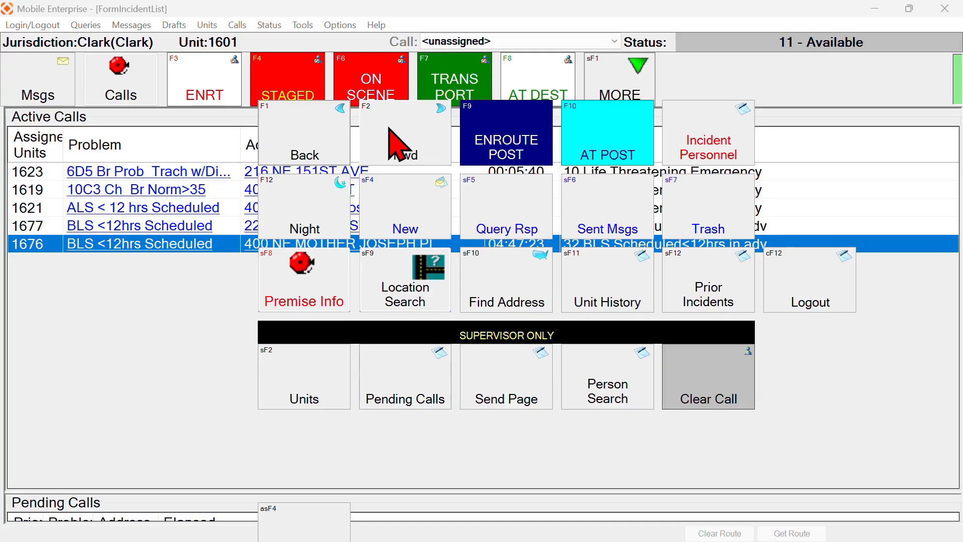
Switch between the messages screen and Active Calls list using MORE > Back and Fwd
{"action": "left_click", "coordinate": [321, 149]}
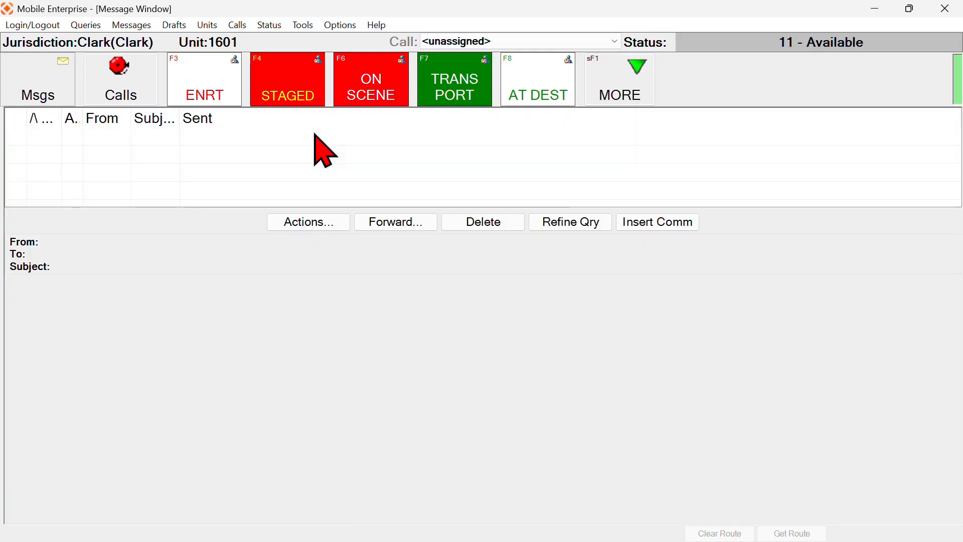
{"action": "left_click", "coordinate": [605, 83]}
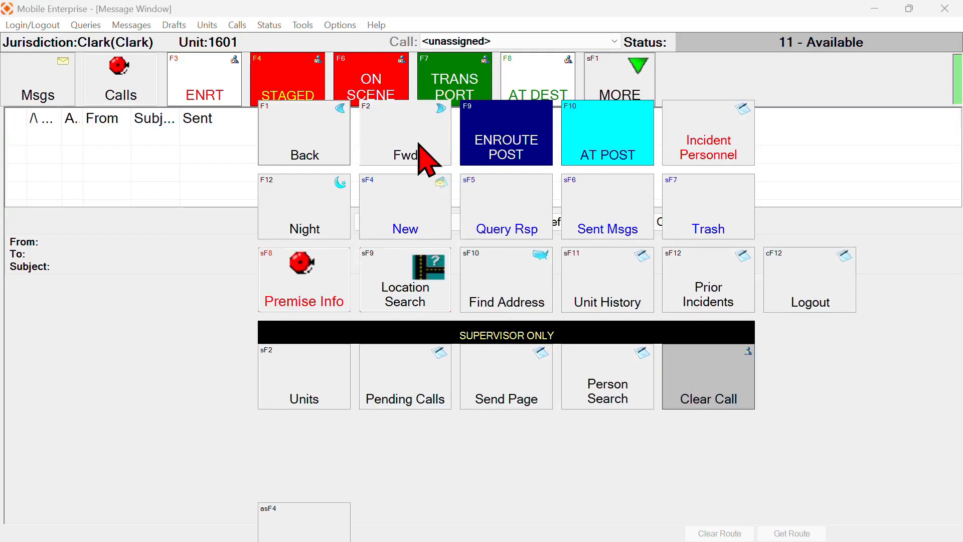
{"action": "left_click", "coordinate": [417, 144]}
{"action": "left_click", "coordinate": [588, 98]}
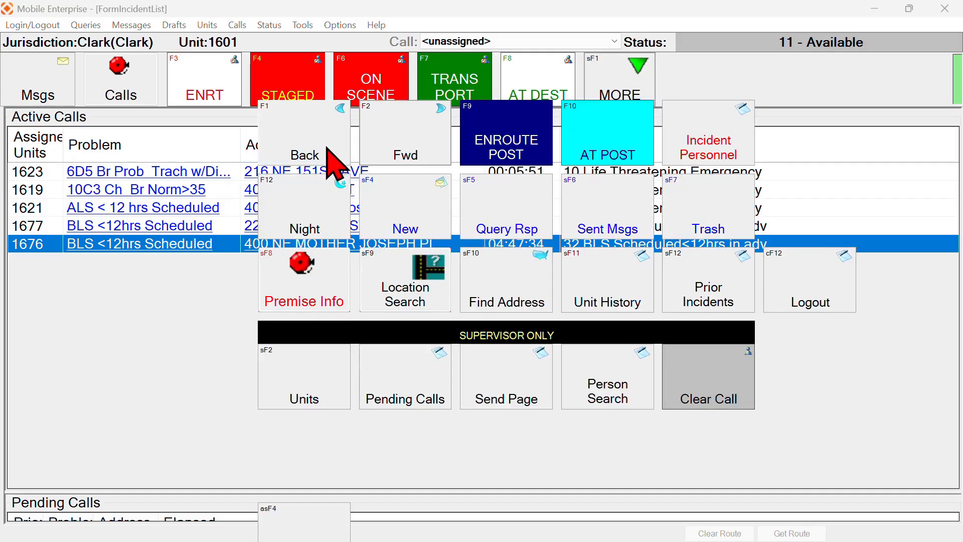
{"action": "left_click", "coordinate": [323, 148]}
Post the En Route to Post and At Post statuses, then request Incident Personnel
{"action": "left_click", "coordinate": [608, 91]}
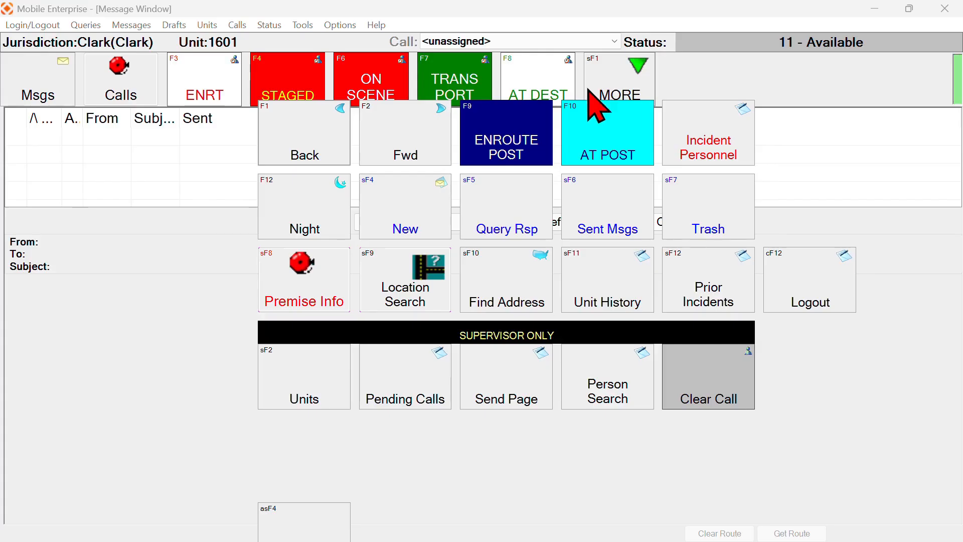
{"action": "left_click", "coordinate": [506, 134]}
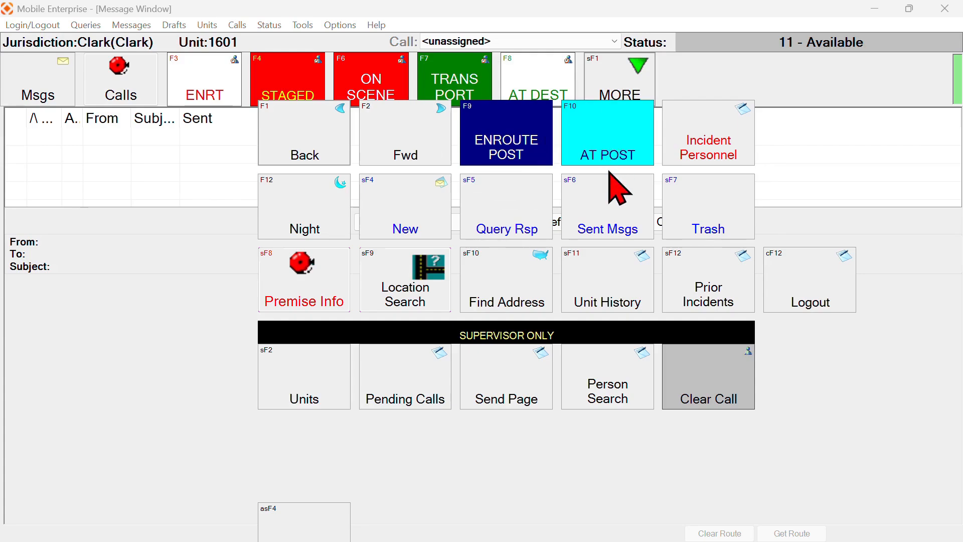
{"action": "left_click", "coordinate": [604, 124]}
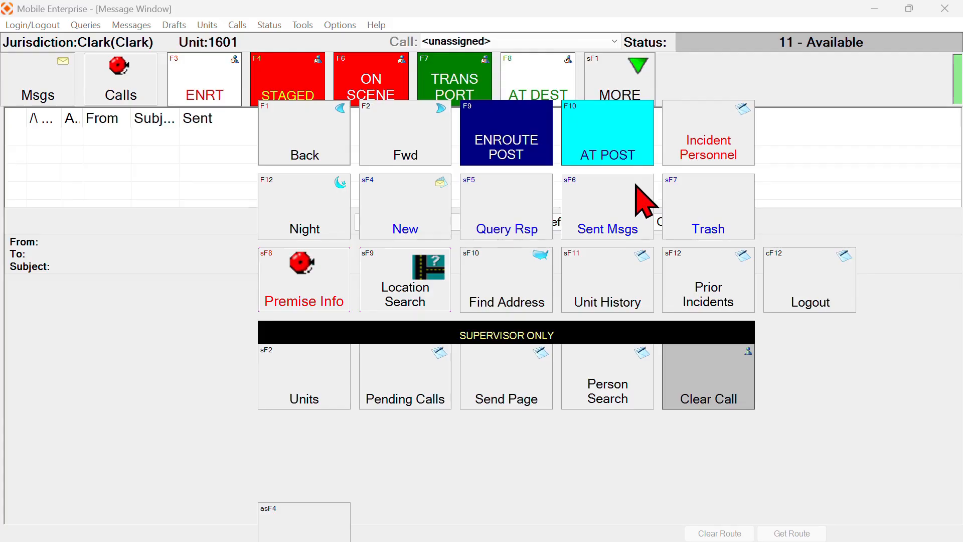
{"action": "left_click", "coordinate": [717, 144]}
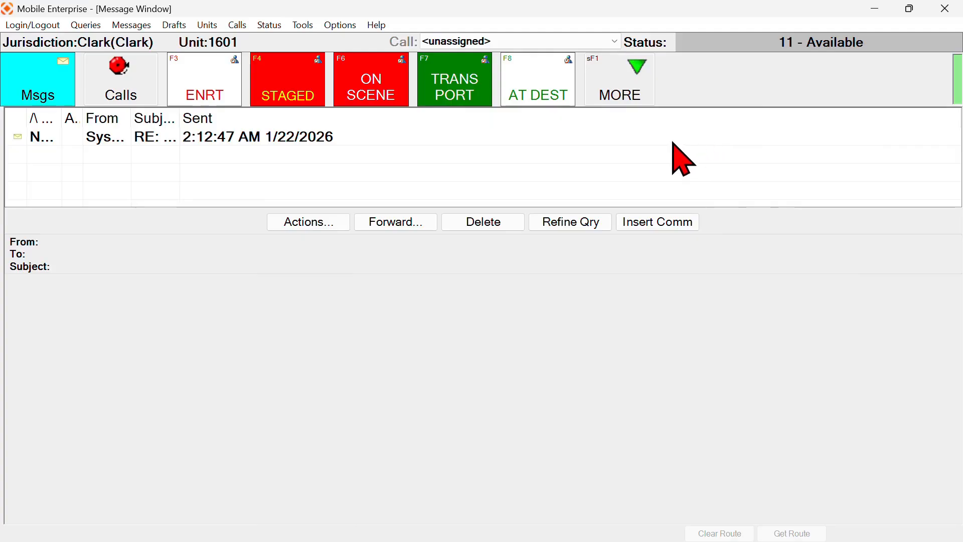
Switch the display to night mode, back to Day colours, and reopen the MORE panel
{"action": "left_click", "coordinate": [624, 79]}
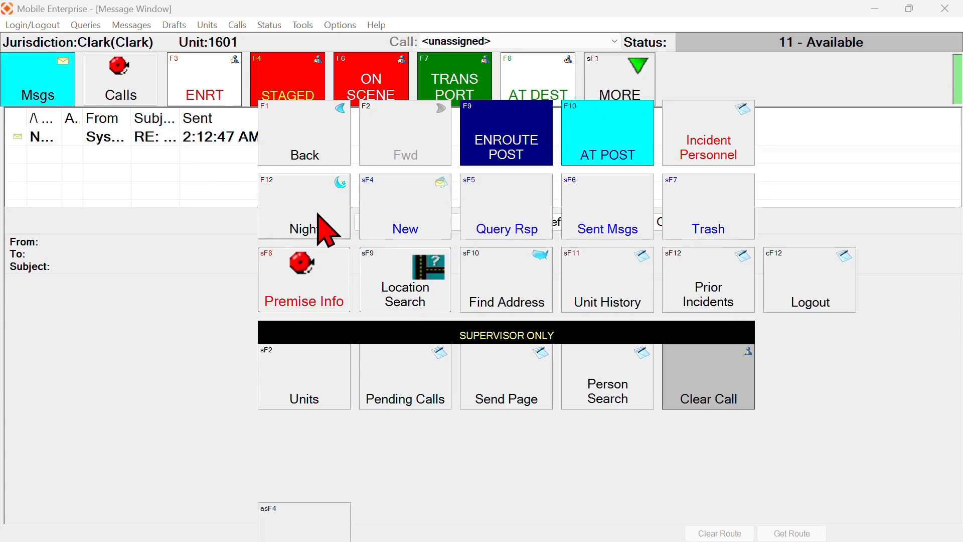
{"action": "left_click", "coordinate": [321, 230]}
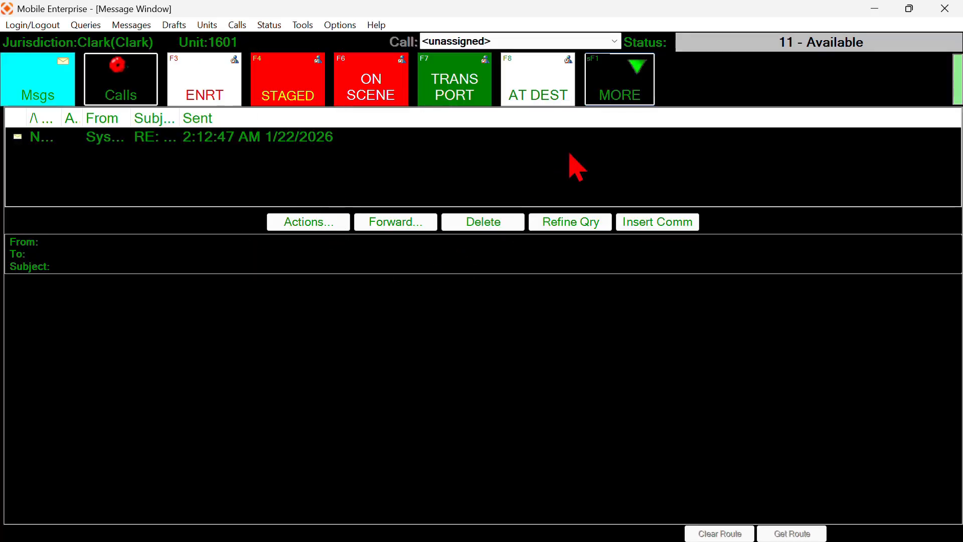
{"action": "left_click", "coordinate": [624, 93]}
{"action": "left_click", "coordinate": [300, 228]}
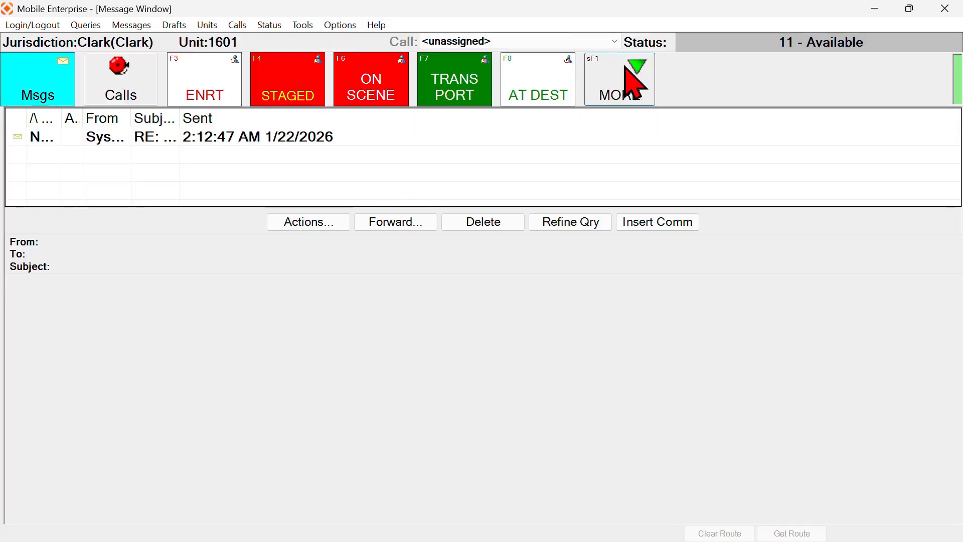
{"action": "left_click", "coordinate": [625, 70]}
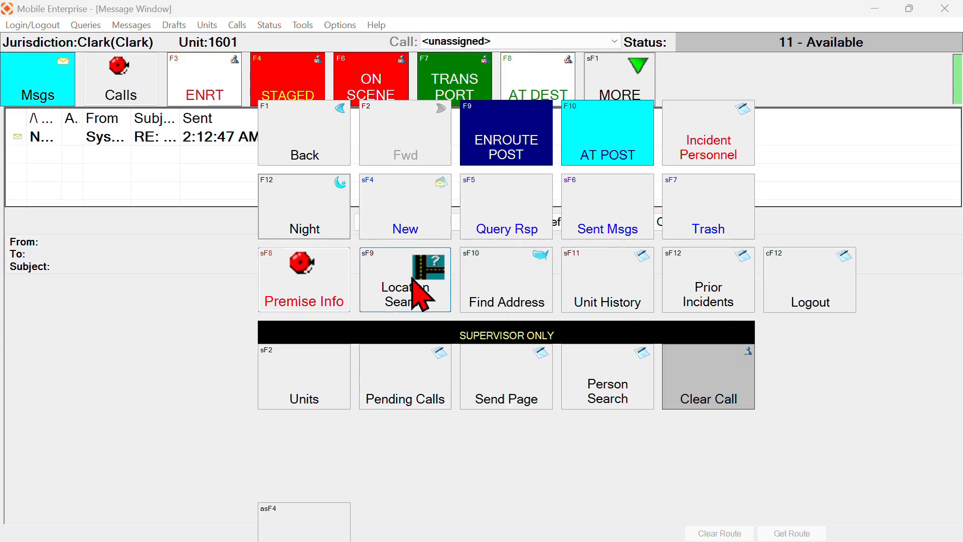
Request premise information and try the Location Search form
{"action": "left_click", "coordinate": [308, 280]}
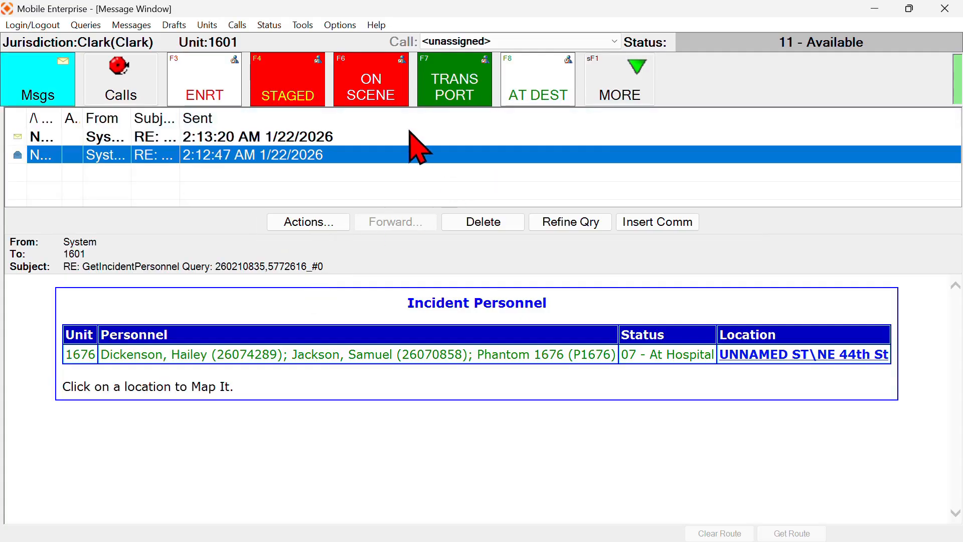
{"action": "key", "text": "shift+F1"}
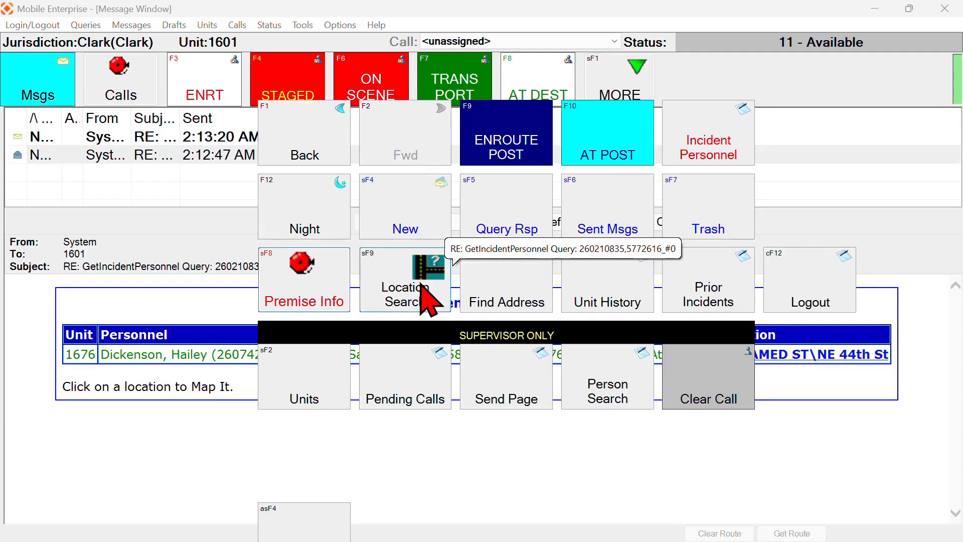
{"action": "left_click", "coordinate": [411, 296]}
Return to the Message Window to read the PEACEHEALTH SOUTHWEST MEDICAL CENTER premise response
{"action": "key", "text": "shift+F1"}
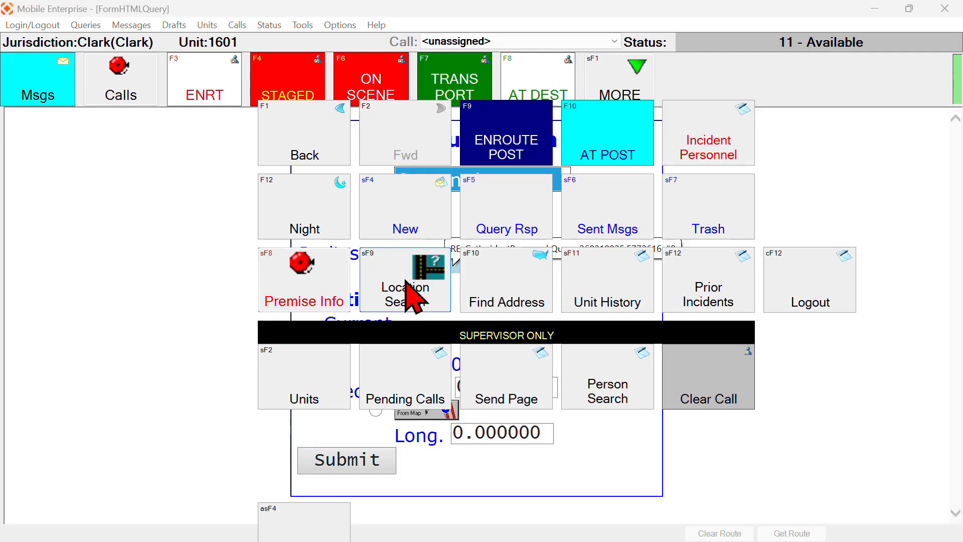
{"action": "key", "text": "F1"}
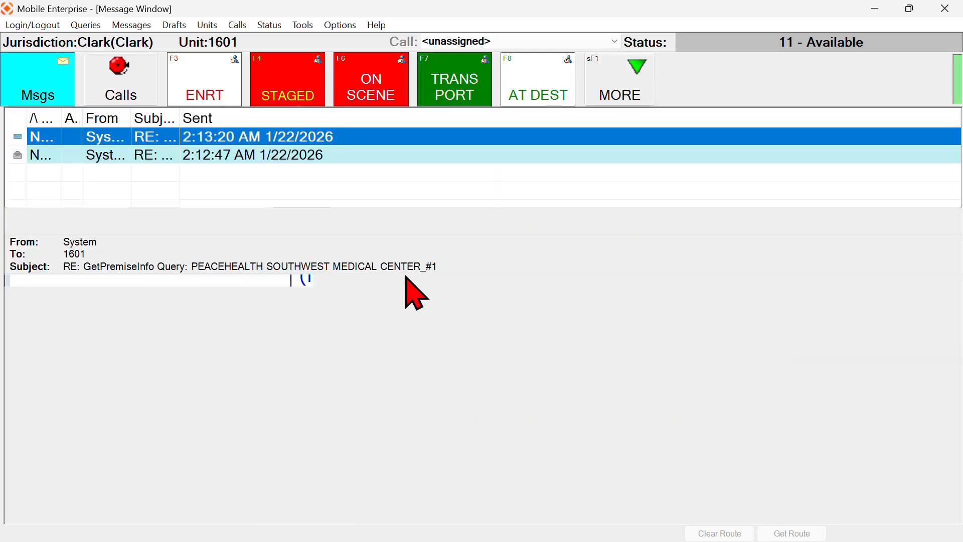
{"action": "key", "text": "shift+F1"}
{"action": "key", "text": "F1"}
{"action": "left_click", "coordinate": [636, 78]}
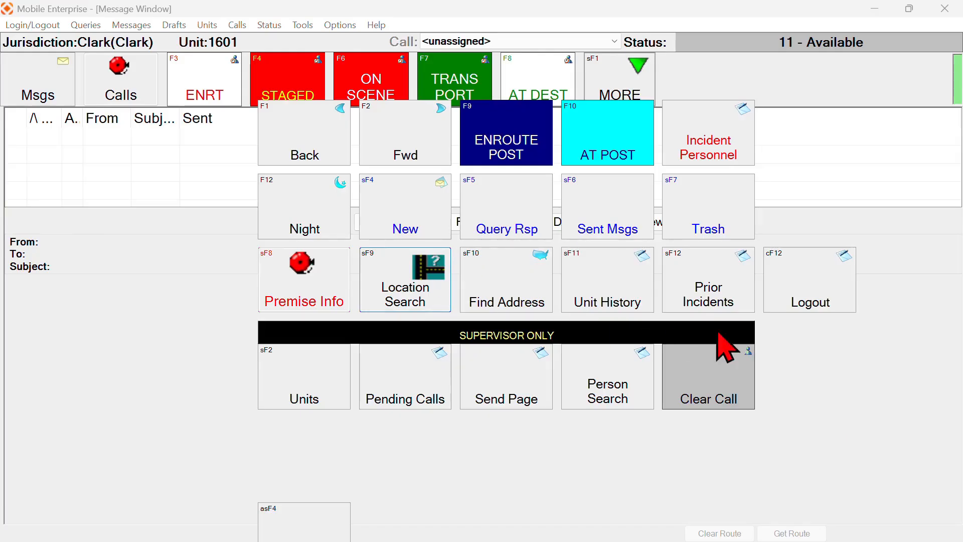
{"action": "key", "text": "ctrl"}
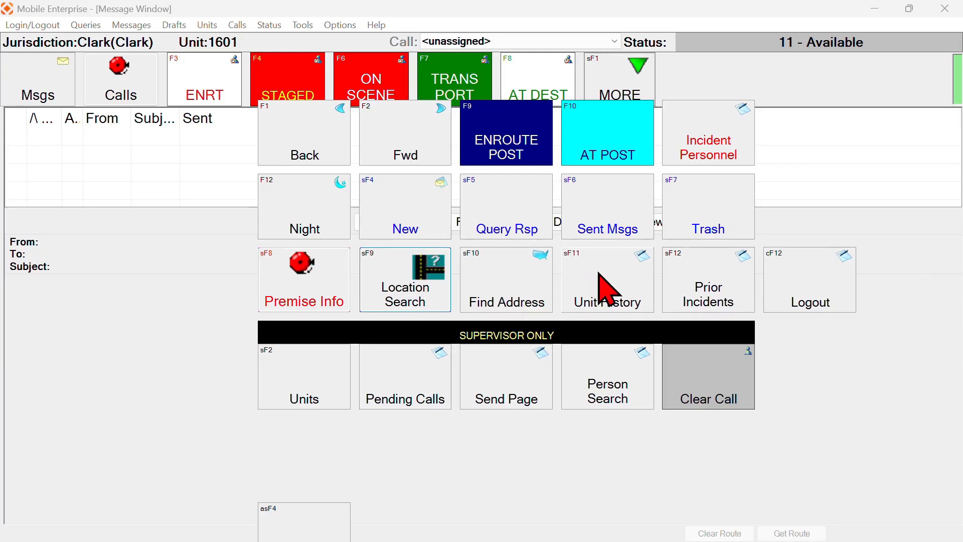
Open the unit map with Find Address and zoom it in and out
{"action": "left_click", "coordinate": [514, 271]}
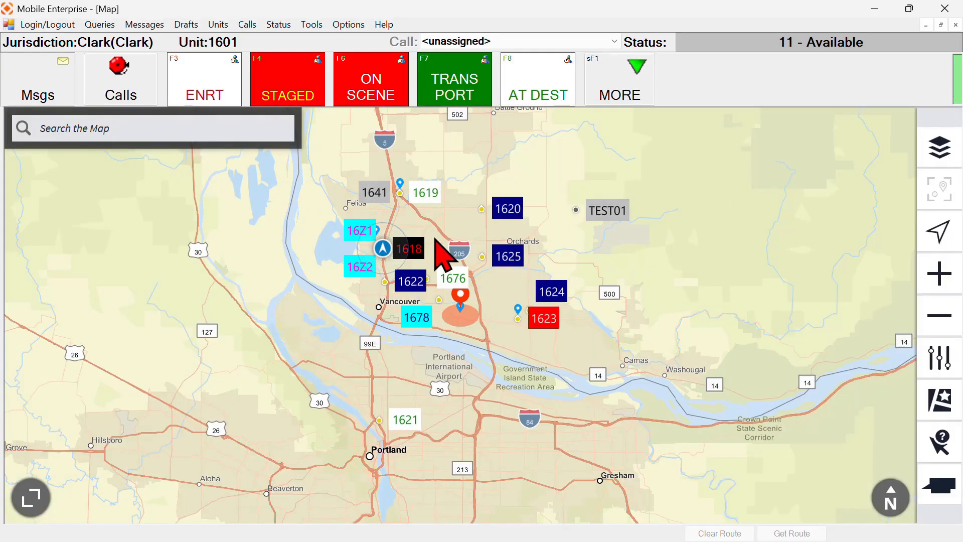
{"action": "scroll", "coordinate": [442, 253], "scroll_direction": "down", "scroll_amount": 2}
{"action": "scroll", "coordinate": [442, 255], "scroll_direction": "up", "scroll_amount": 3}
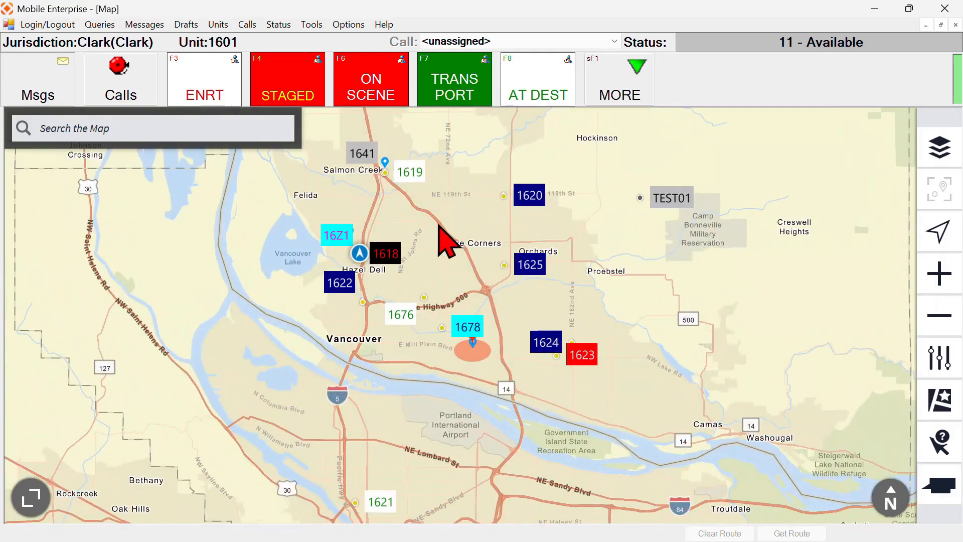
View the Unit History and Prior Incidents search forms, then bring up the Logout page
{"action": "left_click", "coordinate": [607, 82]}
{"action": "left_click", "coordinate": [585, 288]}
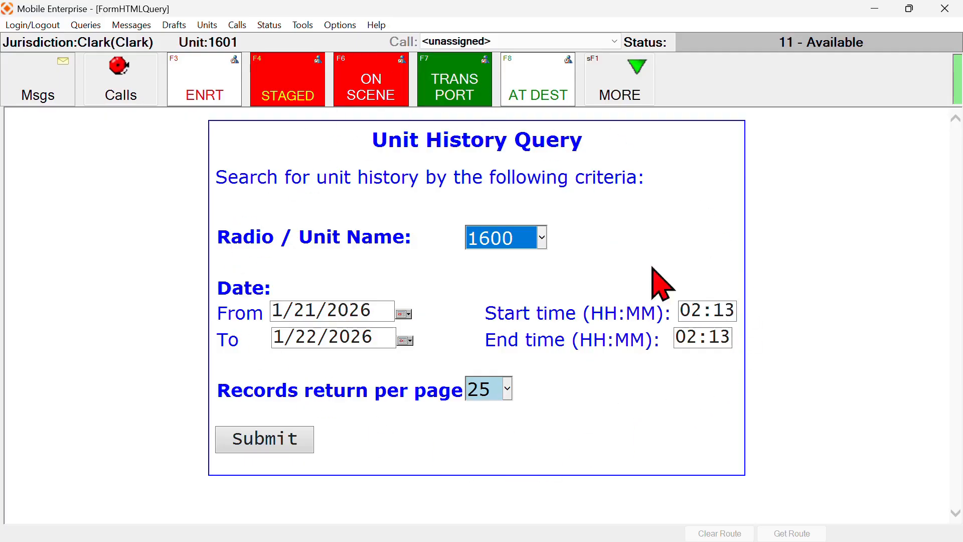
{"action": "left_click", "coordinate": [627, 76]}
{"action": "left_click", "coordinate": [707, 289]}
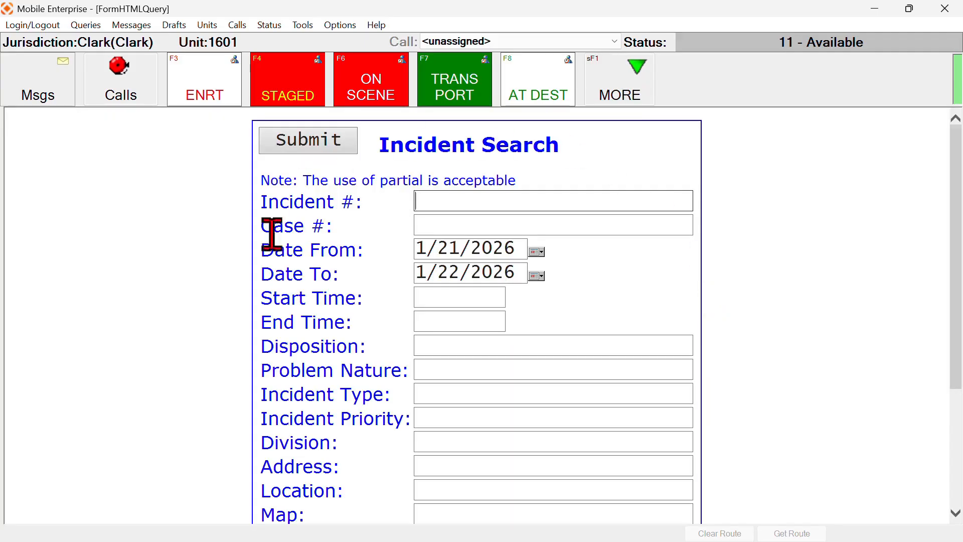
{"action": "left_click", "coordinate": [624, 98]}
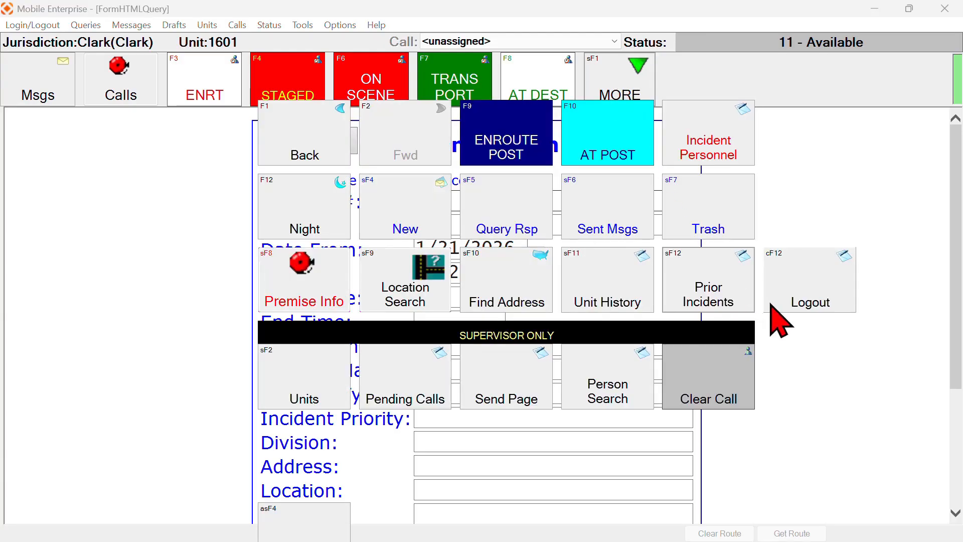
{"action": "left_click", "coordinate": [800, 281]}
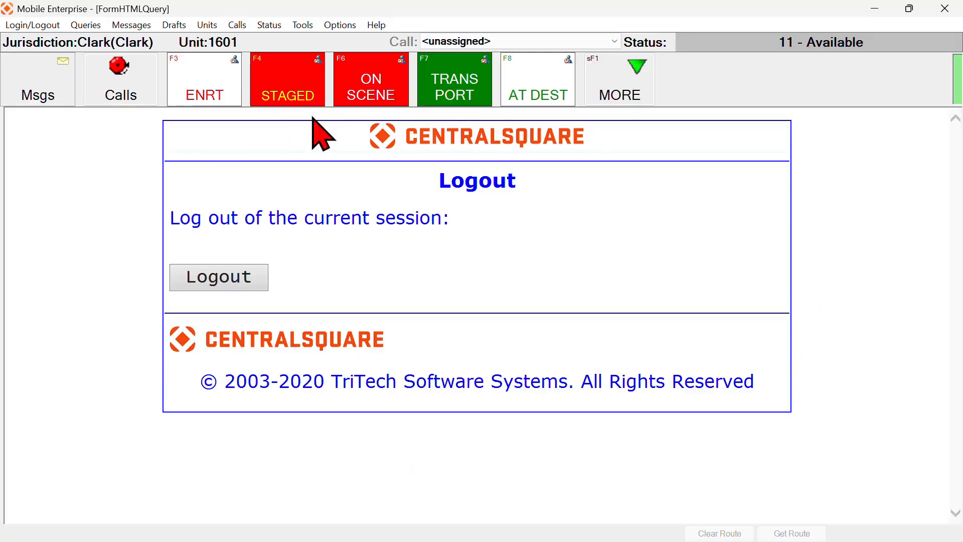
{"action": "left_click", "coordinate": [229, 280]}
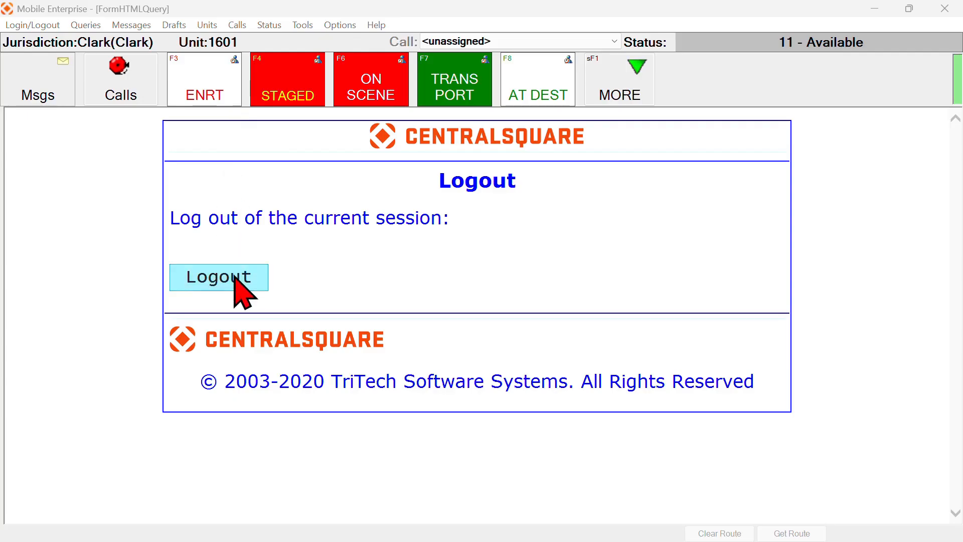
{"action": "left_click", "coordinate": [621, 75]}
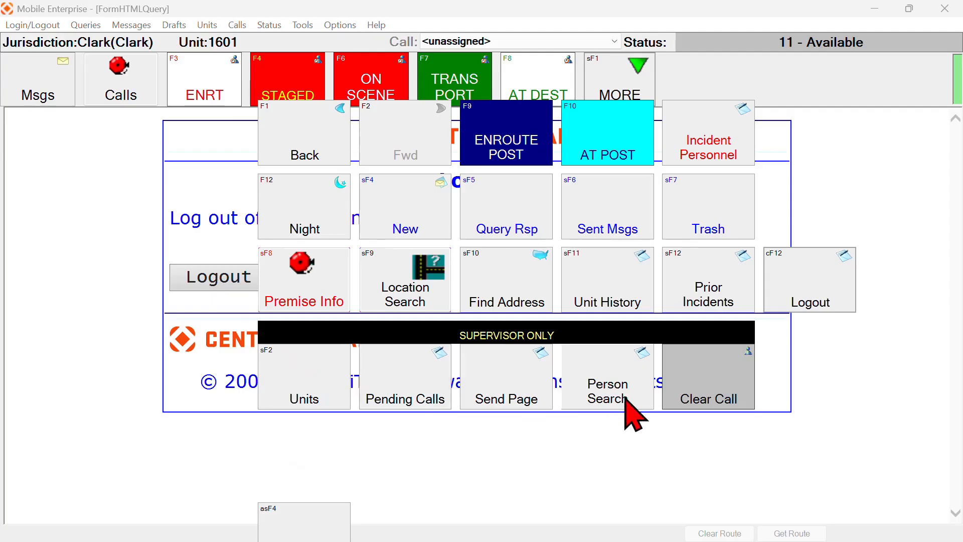
{"action": "left_click", "coordinate": [98, 291]}
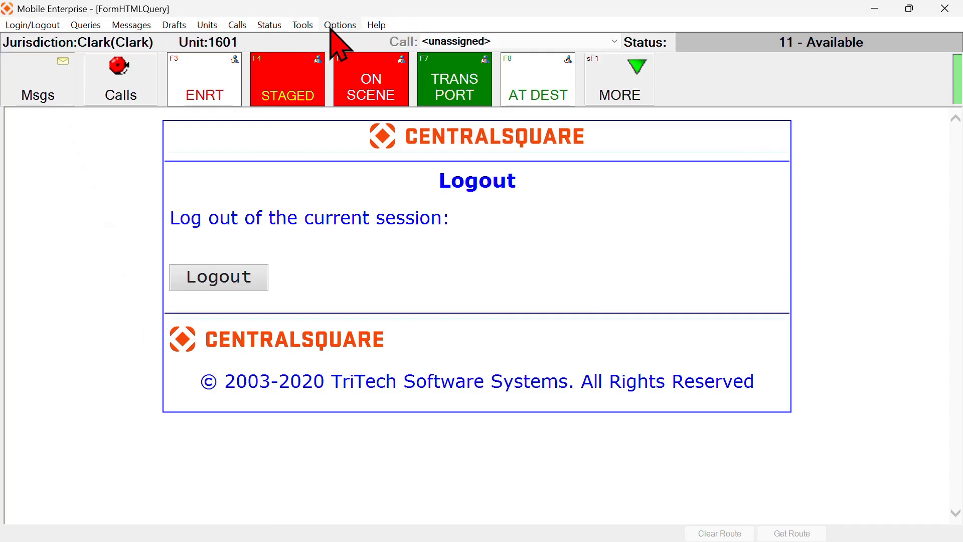
{"action": "left_click", "coordinate": [44, 27]}
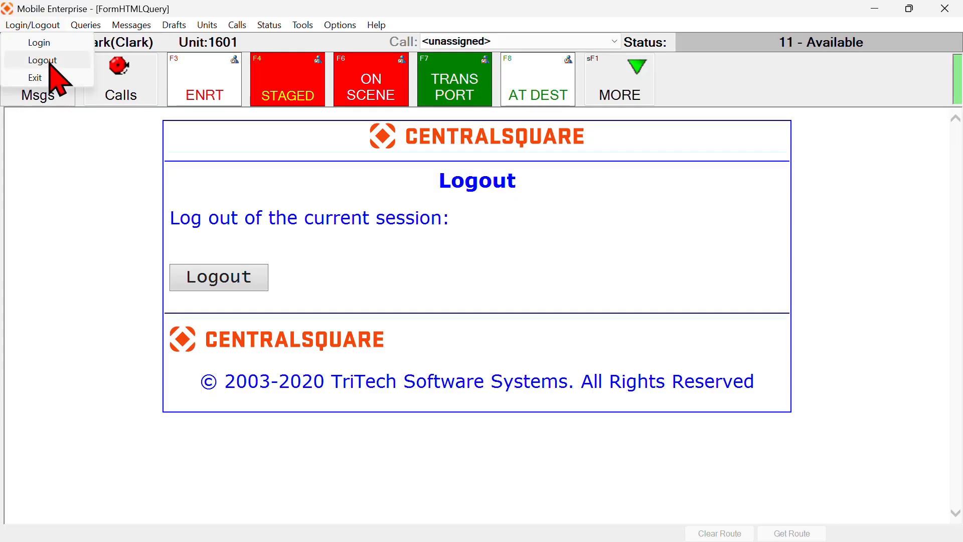
Open the Modify Logon form and scroll through it
{"action": "mouse_move", "coordinate": [77, 29]}
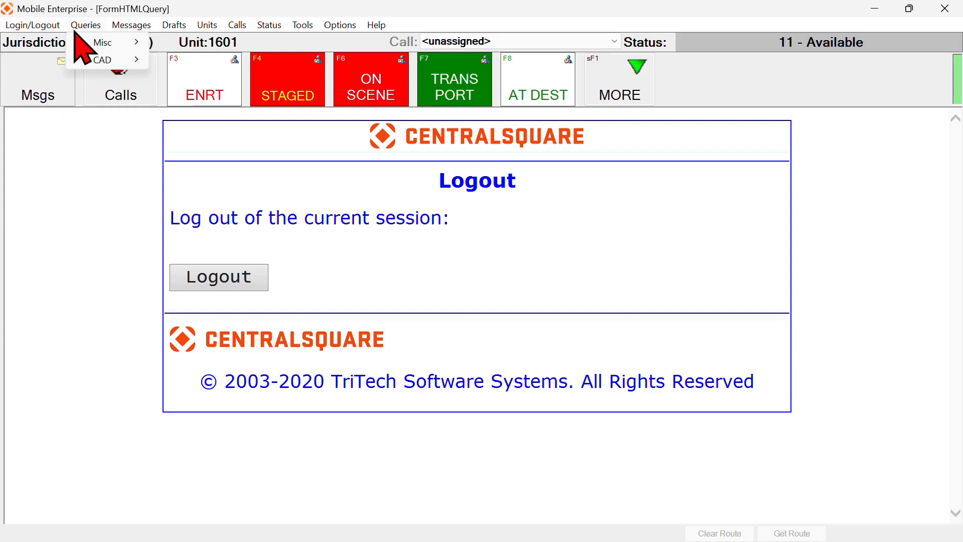
{"action": "mouse_move", "coordinate": [108, 44]}
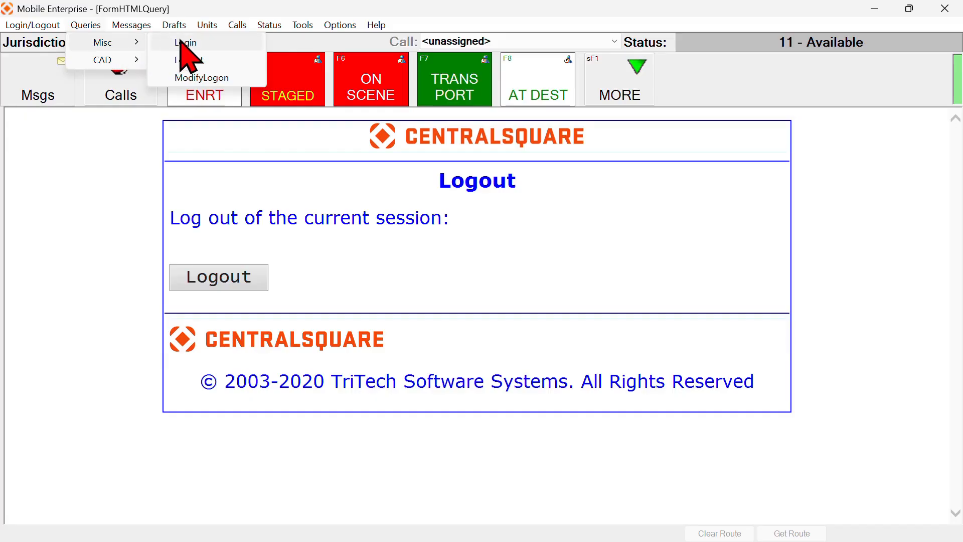
{"action": "left_click", "coordinate": [202, 78]}
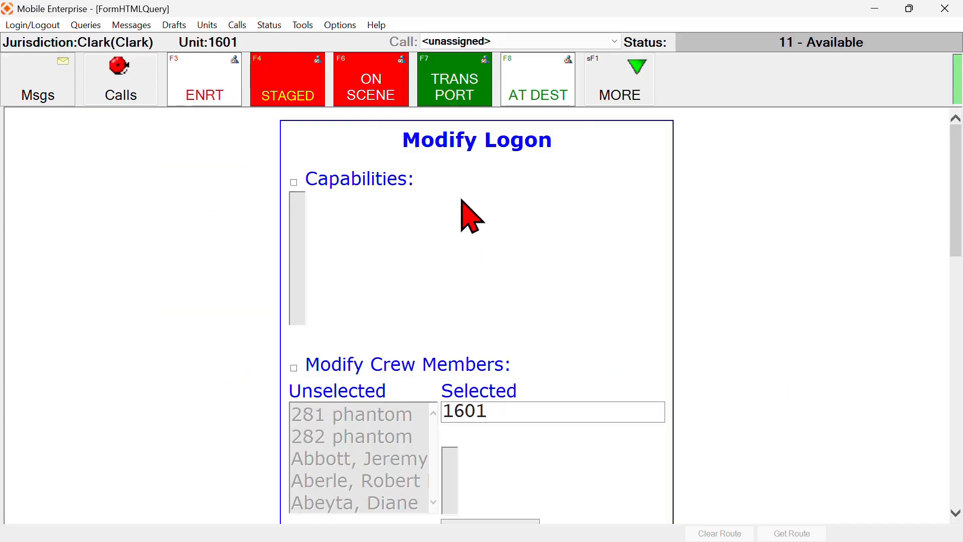
{"action": "scroll", "coordinate": [408, 241], "scroll_direction": "down", "scroll_amount": 6}
{"action": "scroll", "coordinate": [430, 258], "scroll_direction": "down", "scroll_amount": 8}
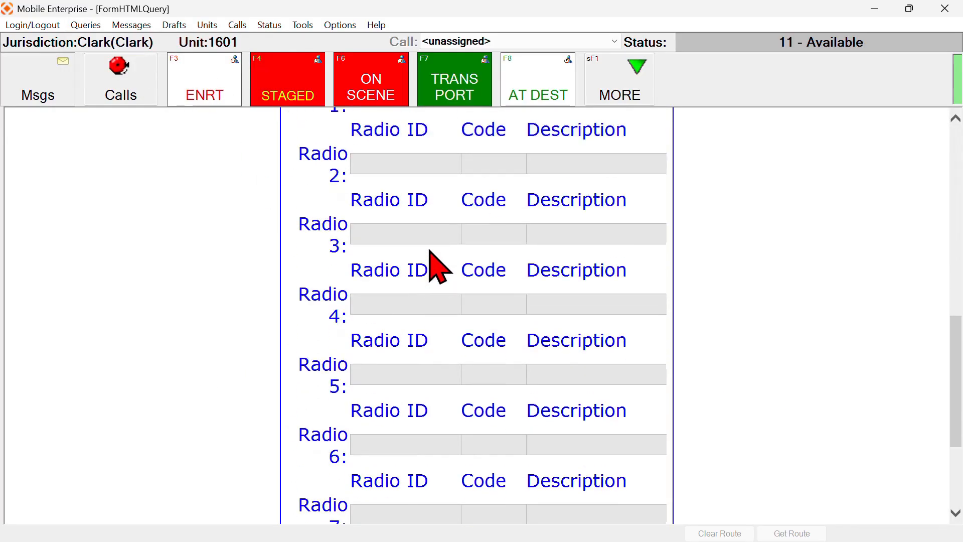
{"action": "scroll", "coordinate": [431, 264], "scroll_direction": "up", "scroll_amount": 10}
{"action": "scroll", "coordinate": [431, 249], "scroll_direction": "up", "scroll_amount": 5}
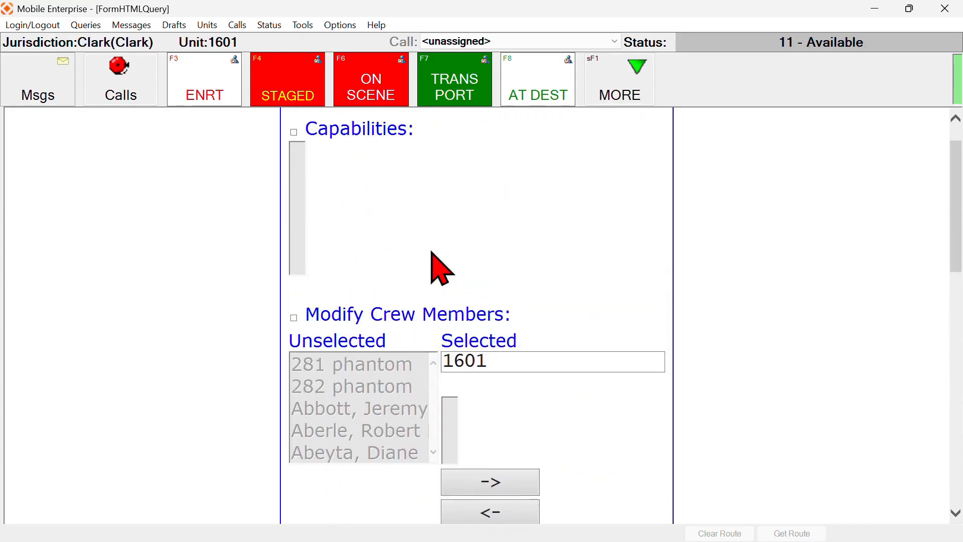
Show the unit status summary via Units > View Status Summary
{"action": "left_click", "coordinate": [137, 25]}
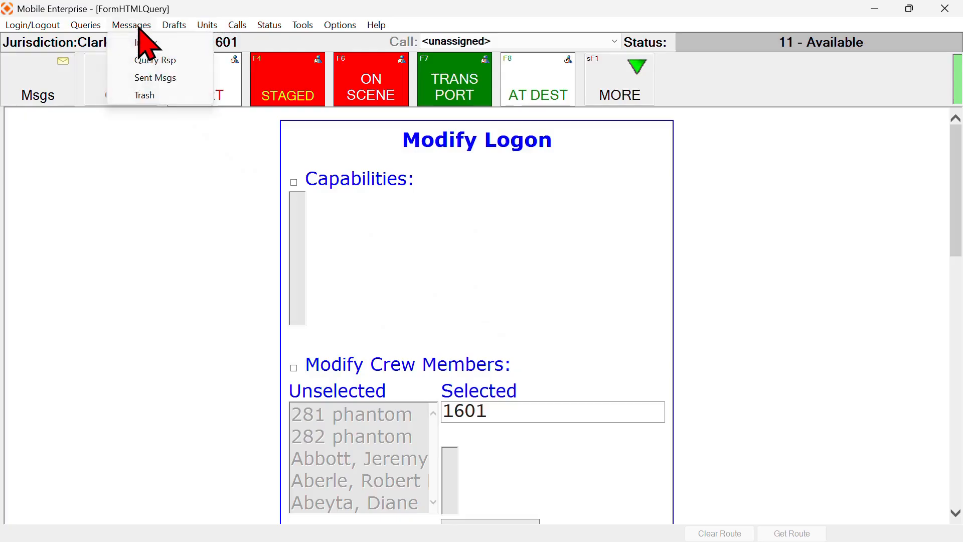
{"action": "mouse_move", "coordinate": [173, 26]}
{"action": "left_click", "coordinate": [135, 27]}
{"action": "left_click", "coordinate": [135, 27]}
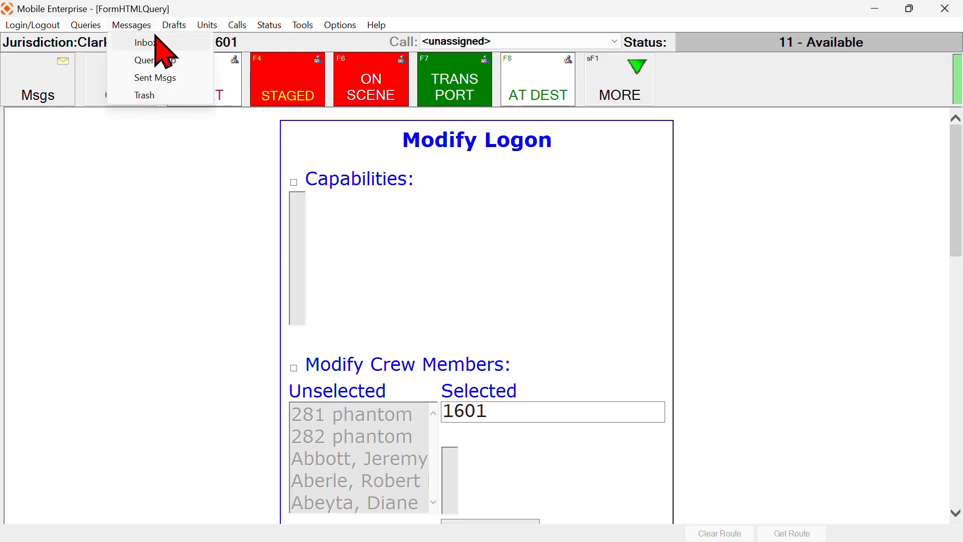
{"action": "mouse_move", "coordinate": [190, 26]}
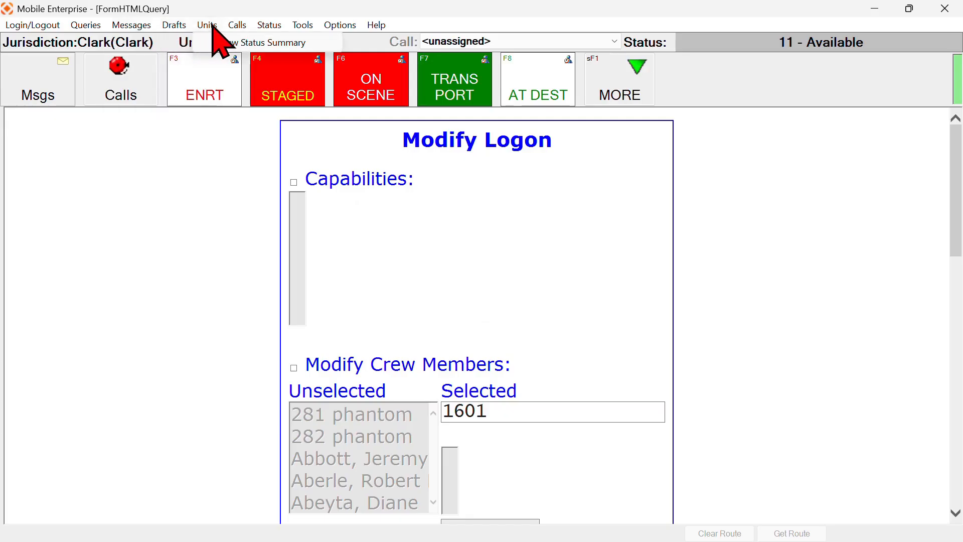
{"action": "left_click", "coordinate": [249, 42]}
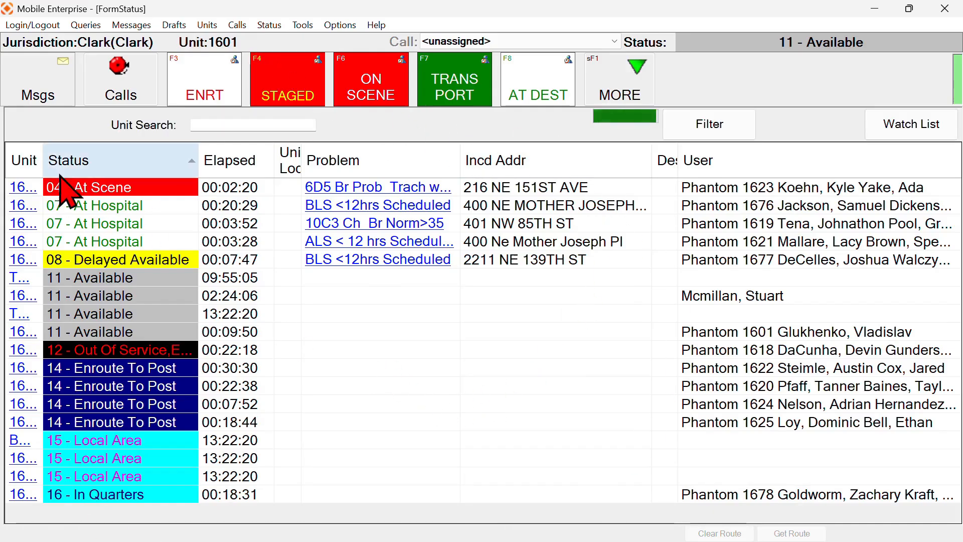
Widen the Unit column and preview unit 1623 on the map
{"action": "left_click_drag", "start_coordinate": [69, 156], "coordinate": [82, 155]}
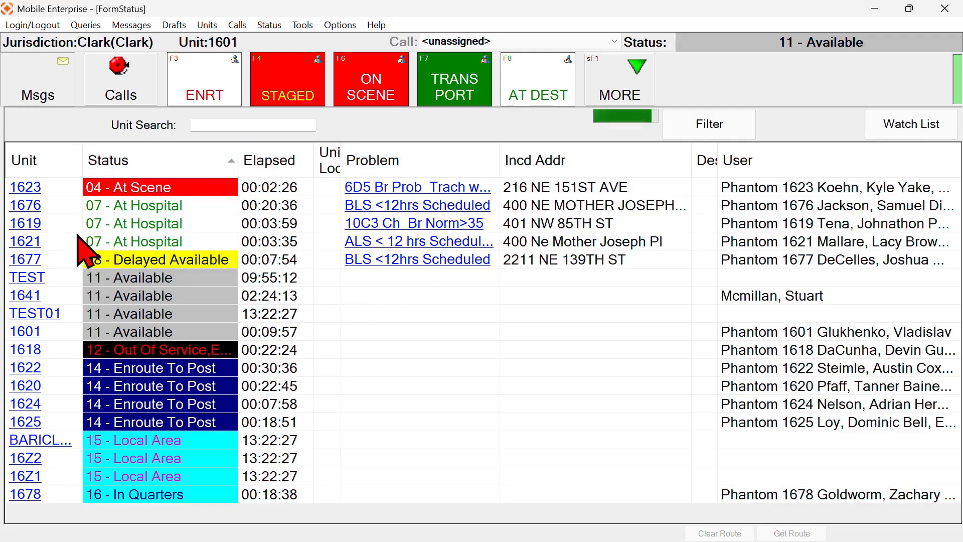
{"action": "left_click", "coordinate": [32, 186]}
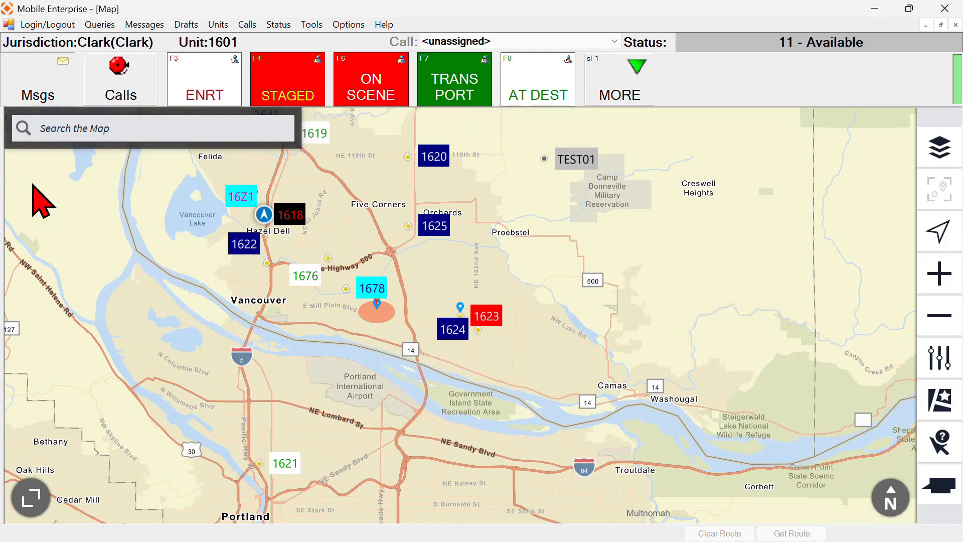
{"action": "key", "text": "shift+F2"}
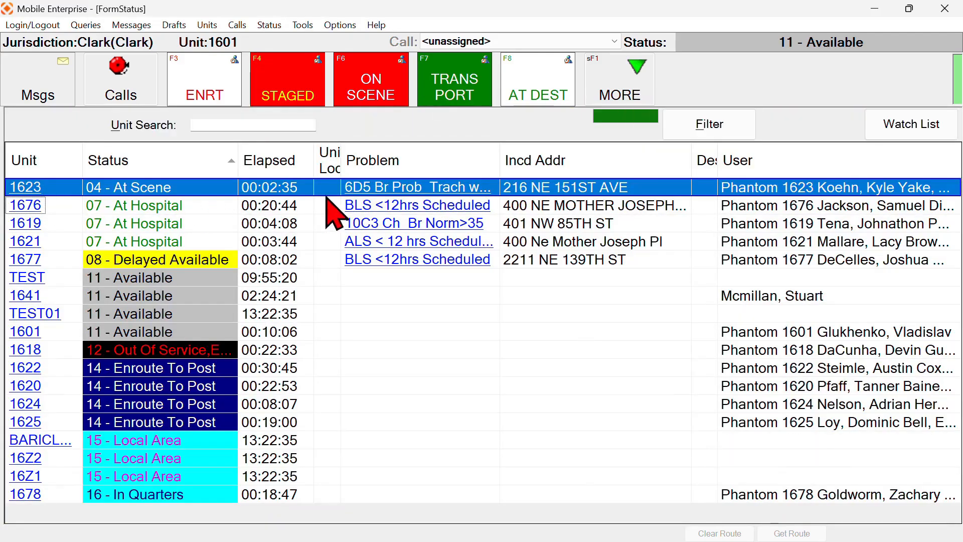
View unit 1677's BLS <12hrs Scheduled call details and return to the status list
{"action": "left_click", "coordinate": [402, 259]}
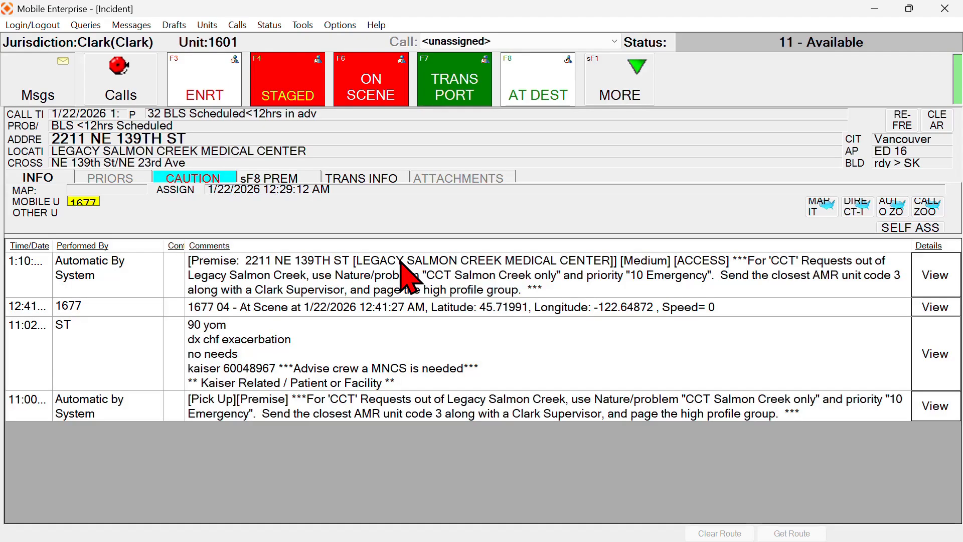
{"action": "key", "text": "shift+F2"}
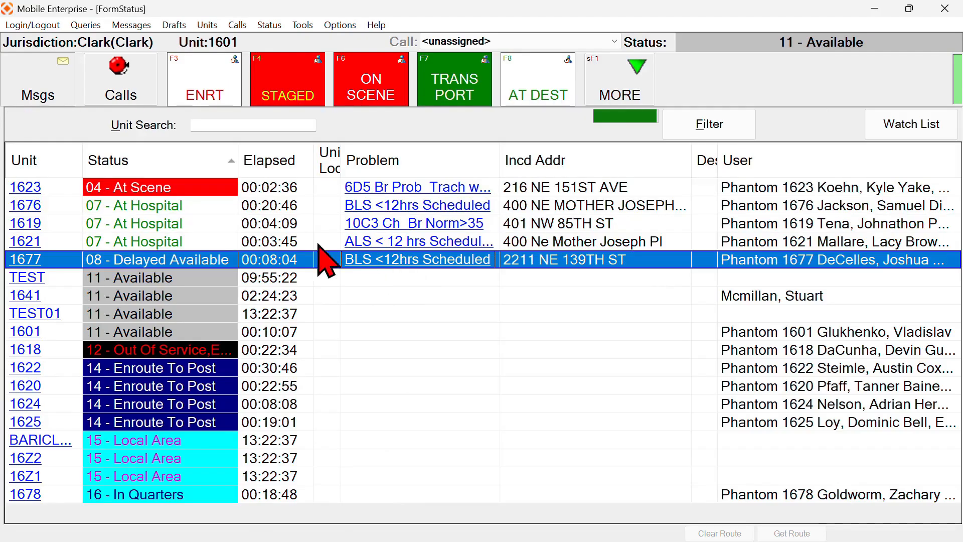
{"action": "left_click", "coordinate": [236, 25]}
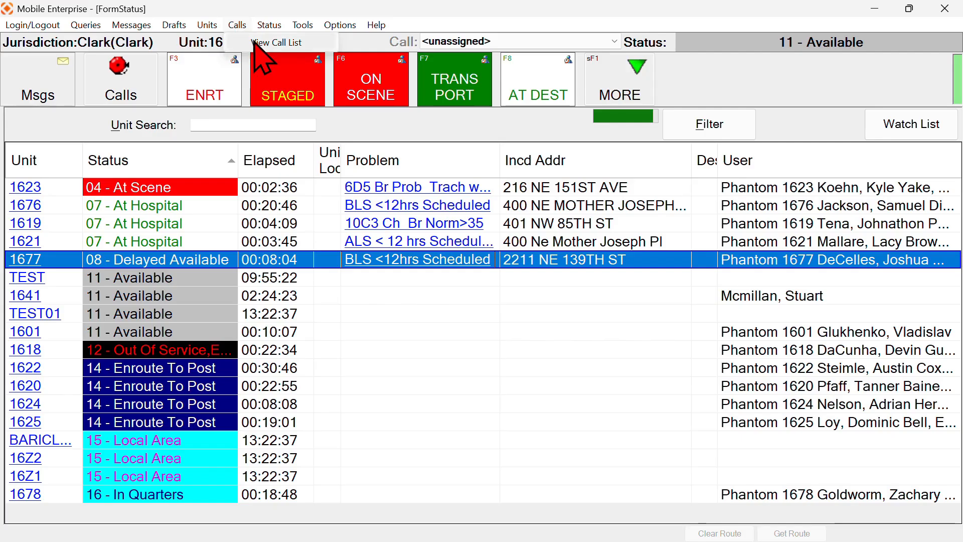
Show the active call list and check unit 1676's call details and map position
{"action": "left_click", "coordinate": [295, 43]}
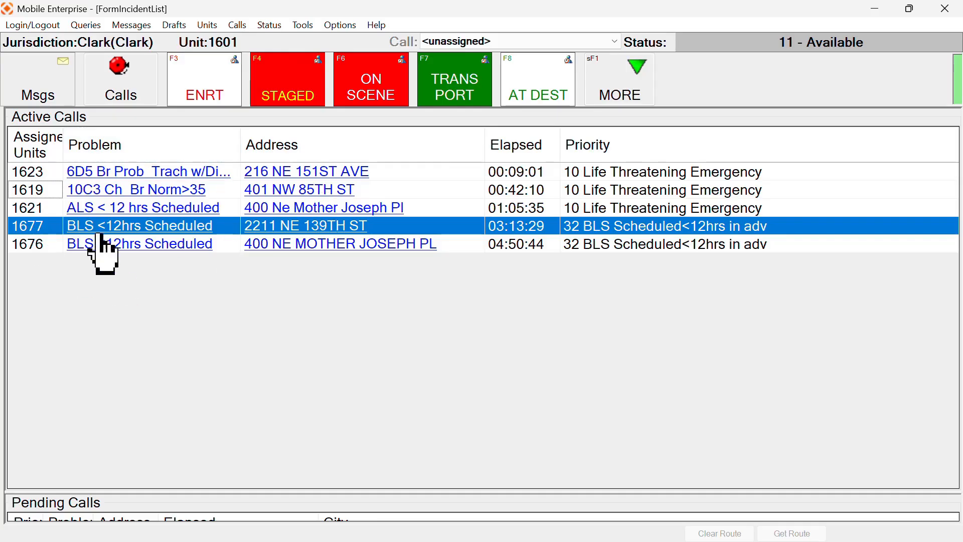
{"action": "left_click", "coordinate": [159, 244]}
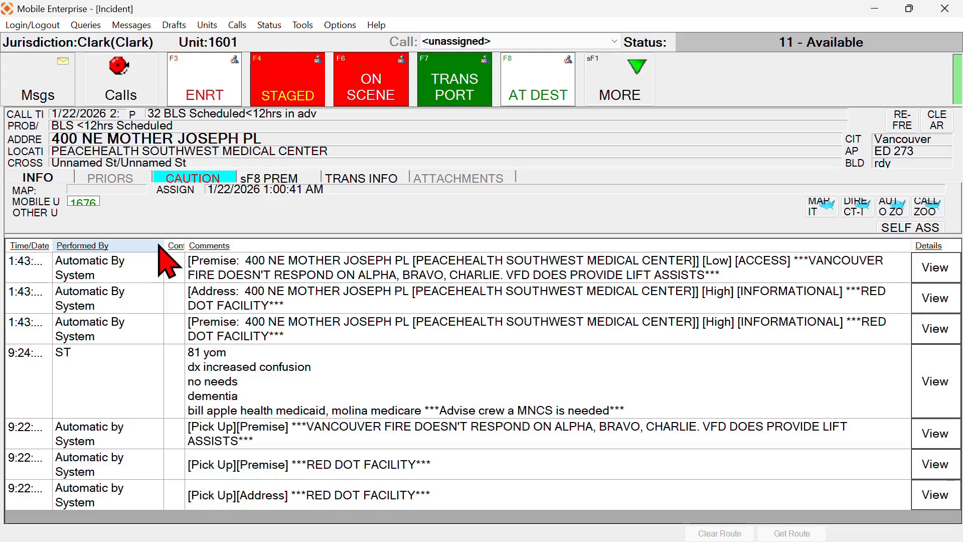
{"action": "key", "text": "shift+F1"}
{"action": "key", "text": "shift+F2"}
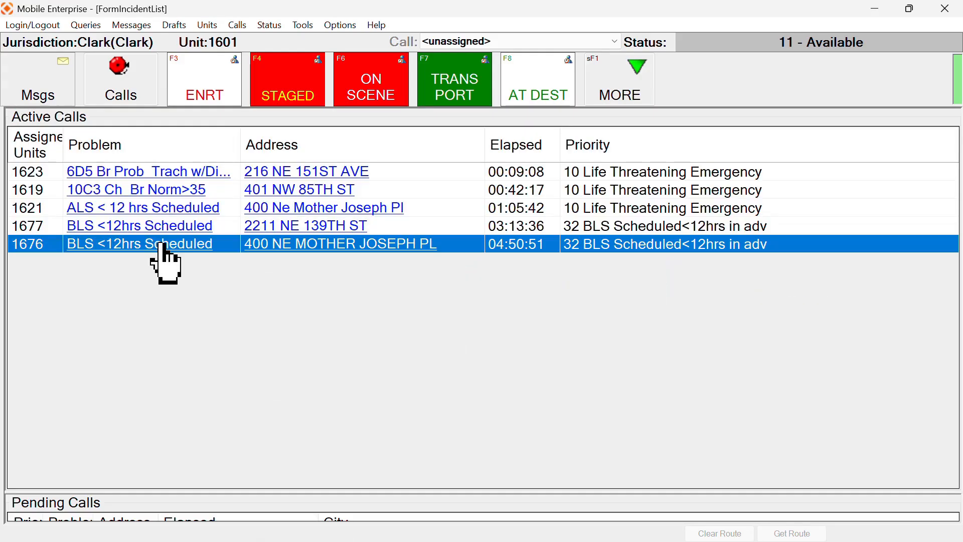
{"action": "left_click", "coordinate": [283, 245]}
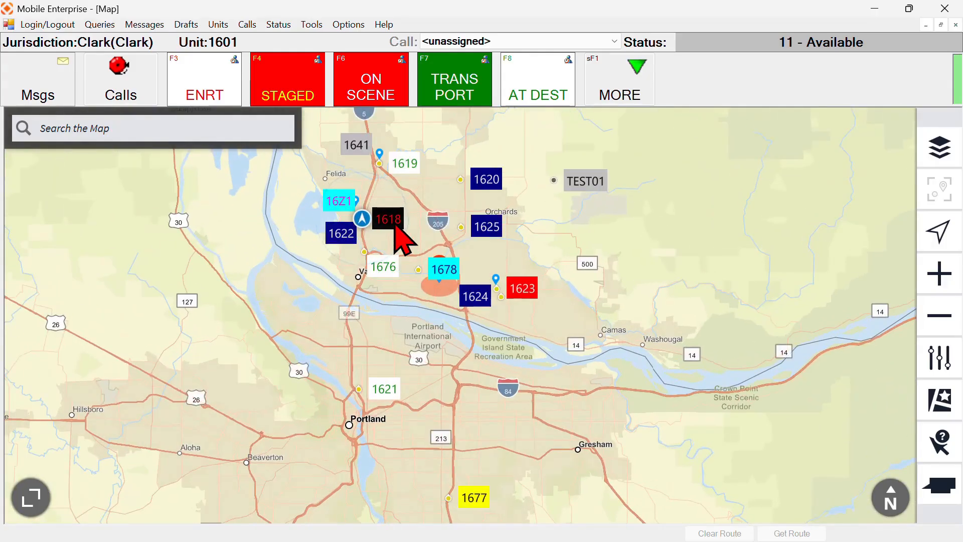
{"action": "key", "text": "shift+F2"}
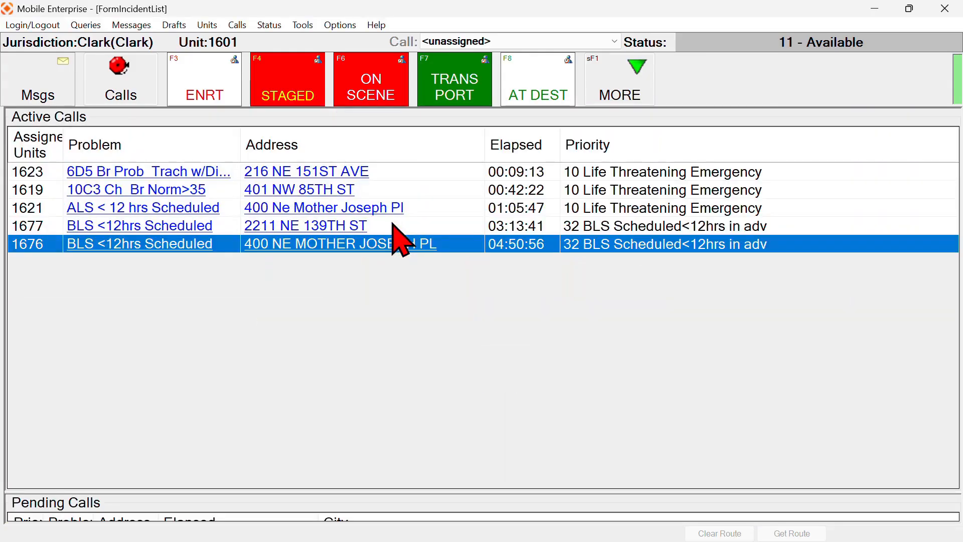
Look over the Status menu and MORE panel, then display the unit map via Tools > Map
{"action": "left_click", "coordinate": [269, 27]}
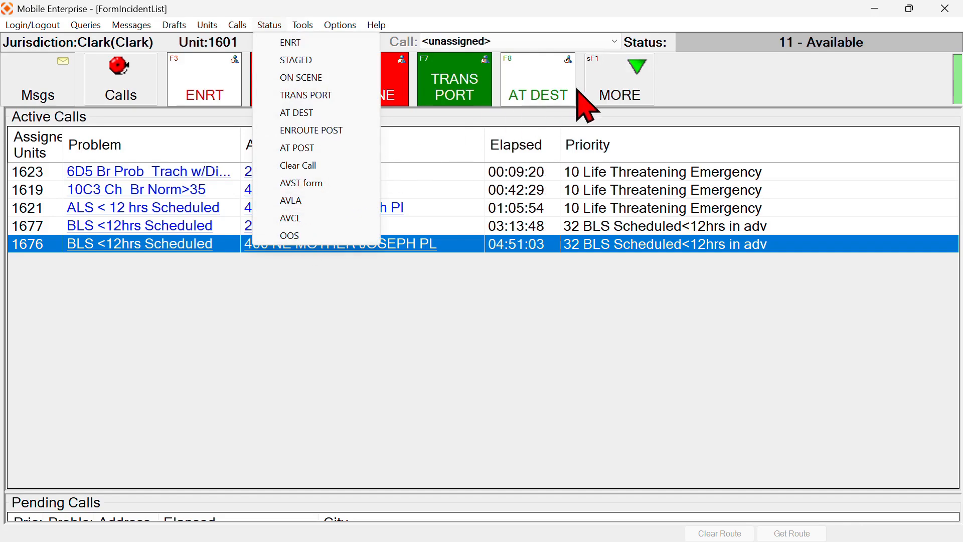
{"action": "left_click", "coordinate": [610, 95]}
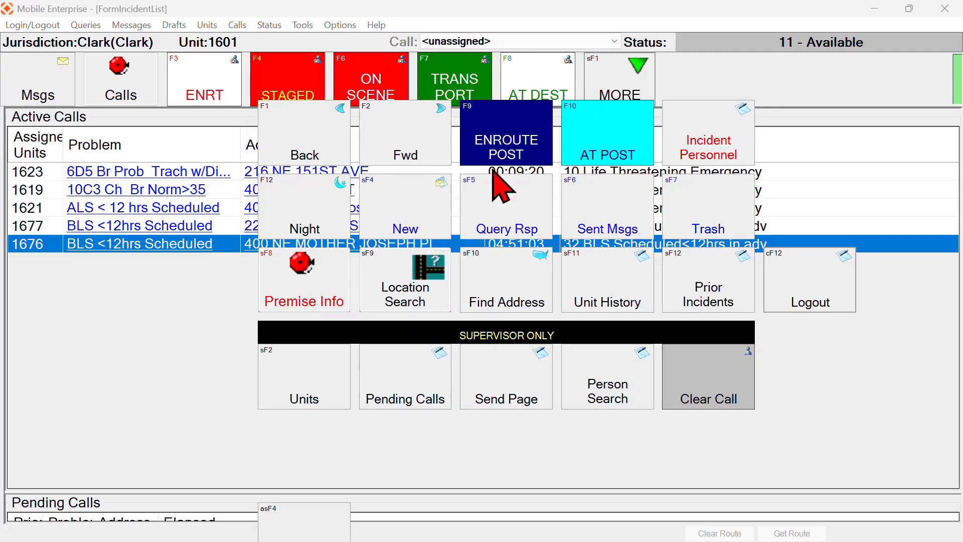
{"action": "left_click", "coordinate": [303, 26]}
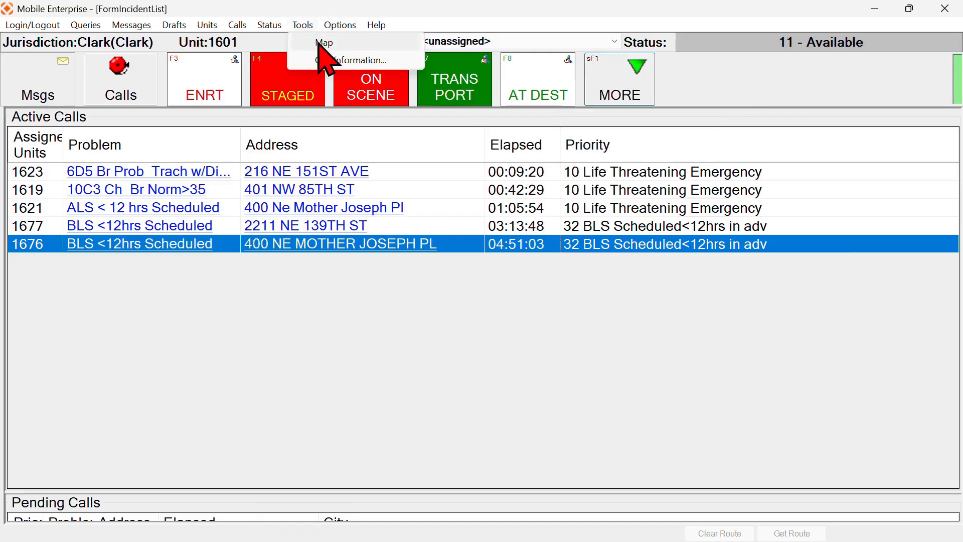
{"action": "left_click", "coordinate": [349, 42]}
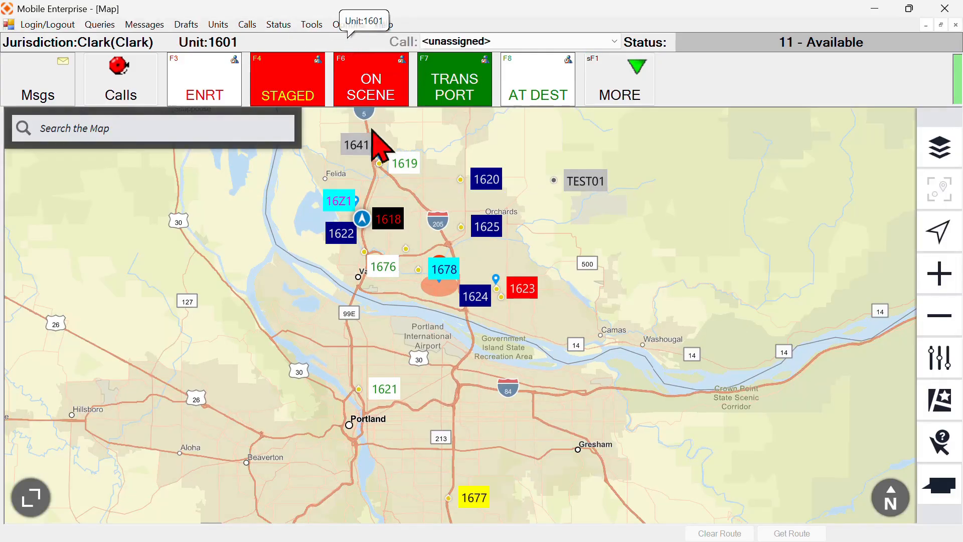
Pan the map north toward Battle Ground and check the Options menu
{"action": "left_click_drag", "start_coordinate": [525, 178], "coordinate": [528, 238]}
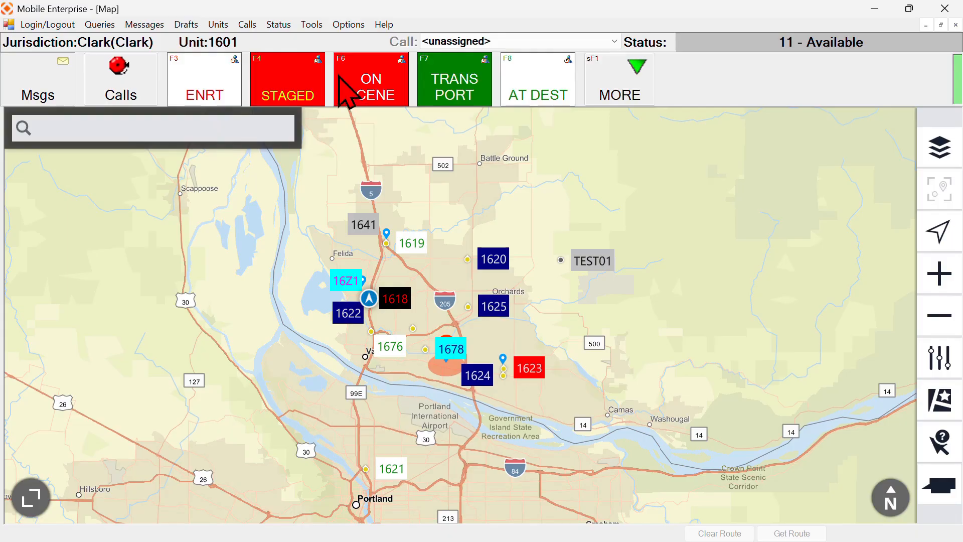
{"action": "left_click", "coordinate": [356, 25]}
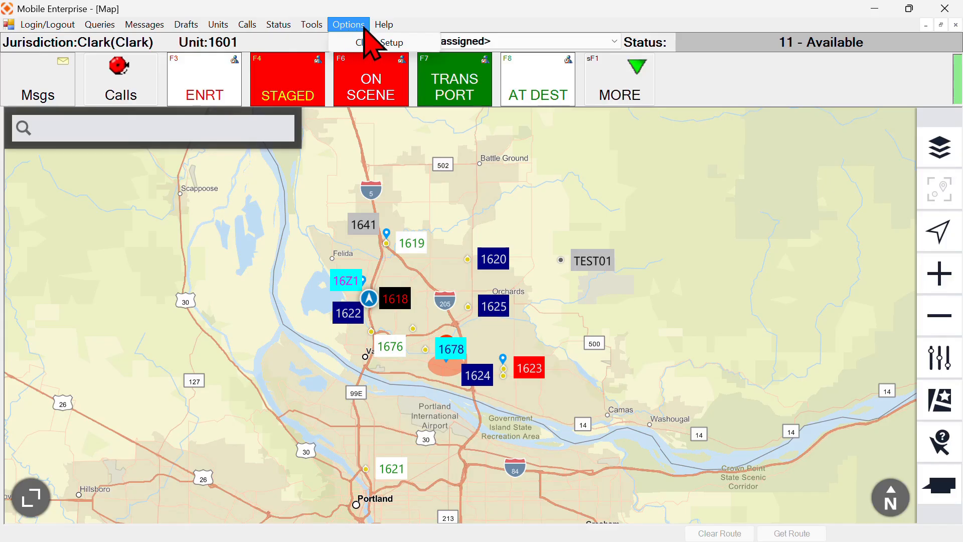
{"action": "mouse_move", "coordinate": [379, 25]}
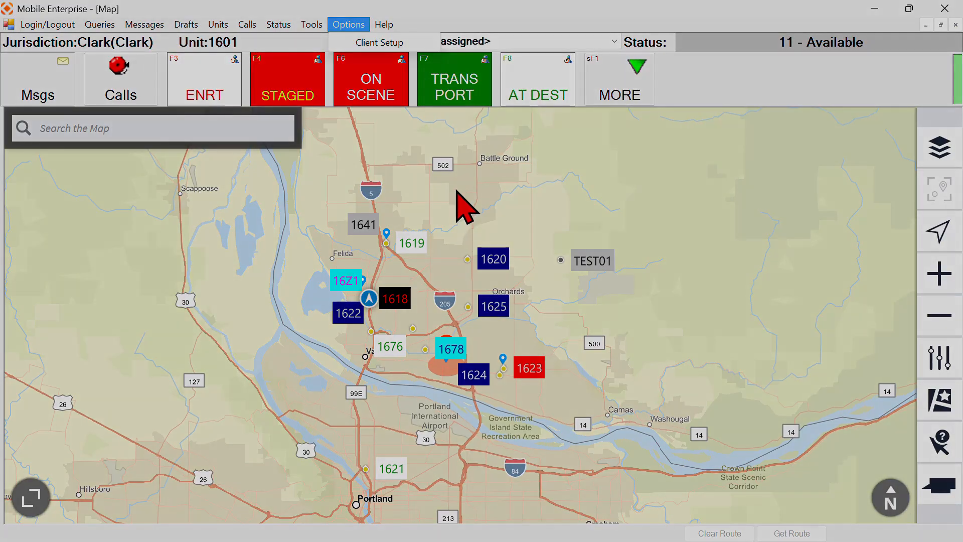
Dismiss the Options menu to show unit 1640's message window at 13 - Assign To Post
{"action": "left_click", "coordinate": [432, 22]}
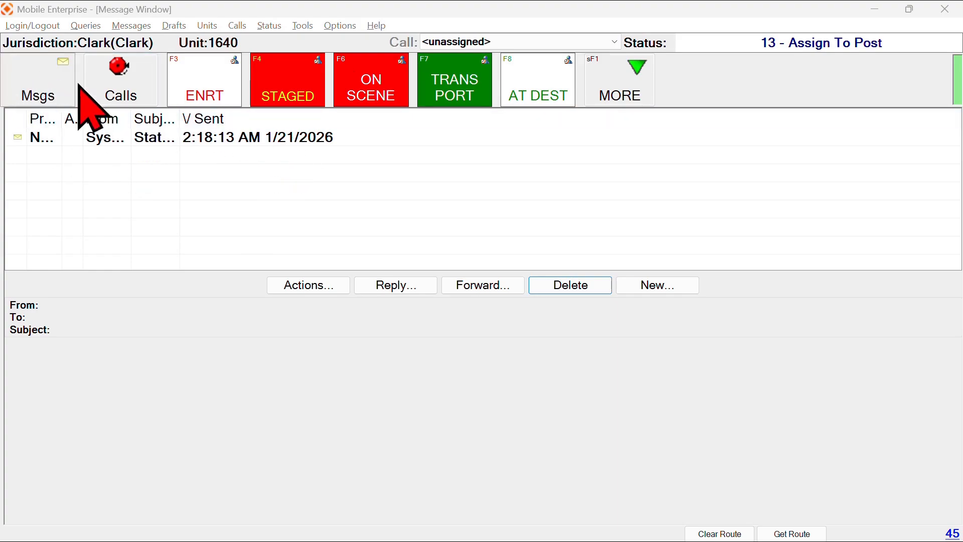
Read the status override message, post unit 1640 Enroute To Post then At Post, and delete the message
{"action": "left_click", "coordinate": [39, 75]}
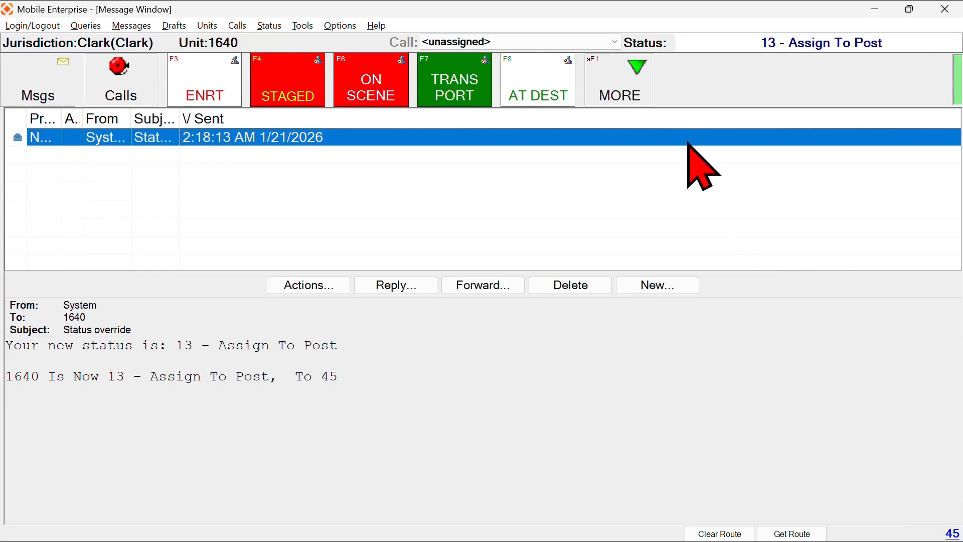
{"action": "left_click", "coordinate": [637, 101]}
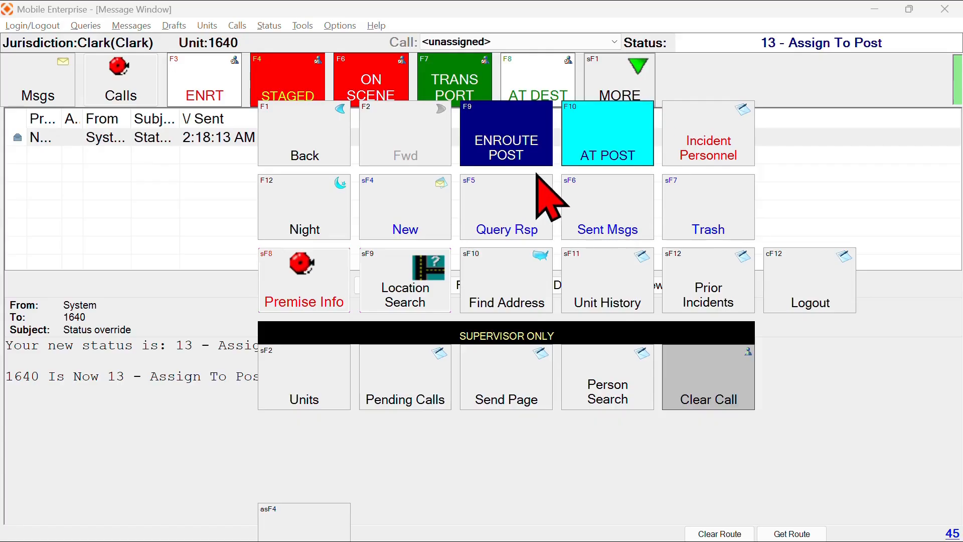
{"action": "left_click", "coordinate": [502, 133]}
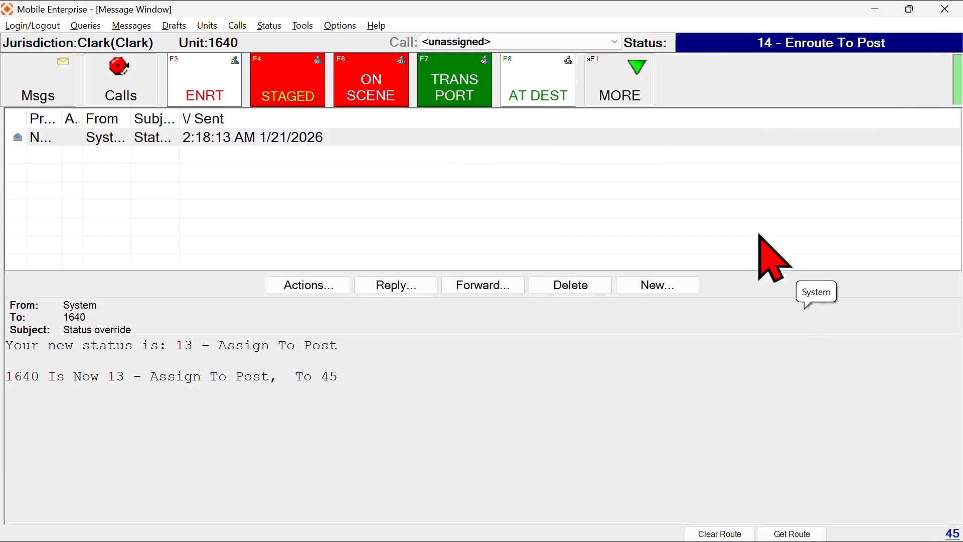
{"action": "left_click", "coordinate": [613, 89]}
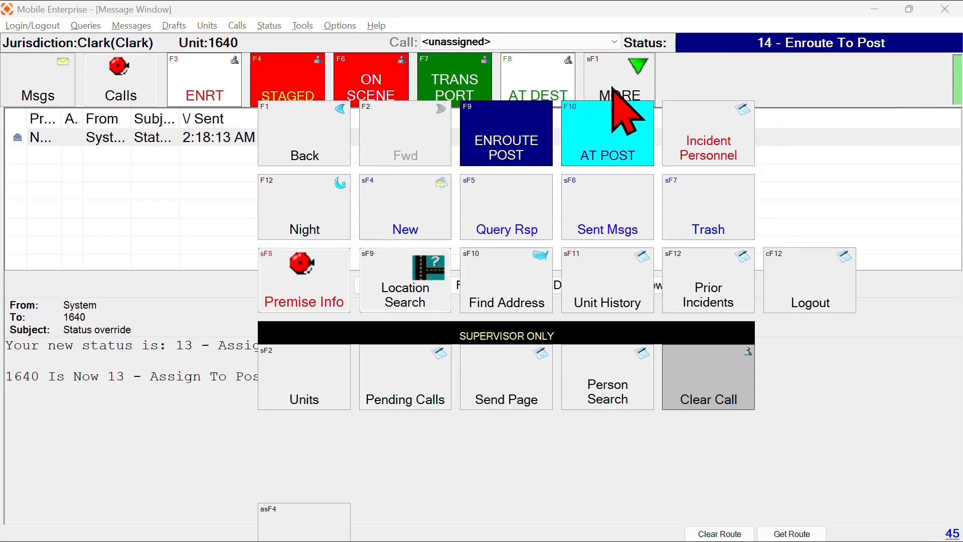
{"action": "left_click", "coordinate": [614, 132]}
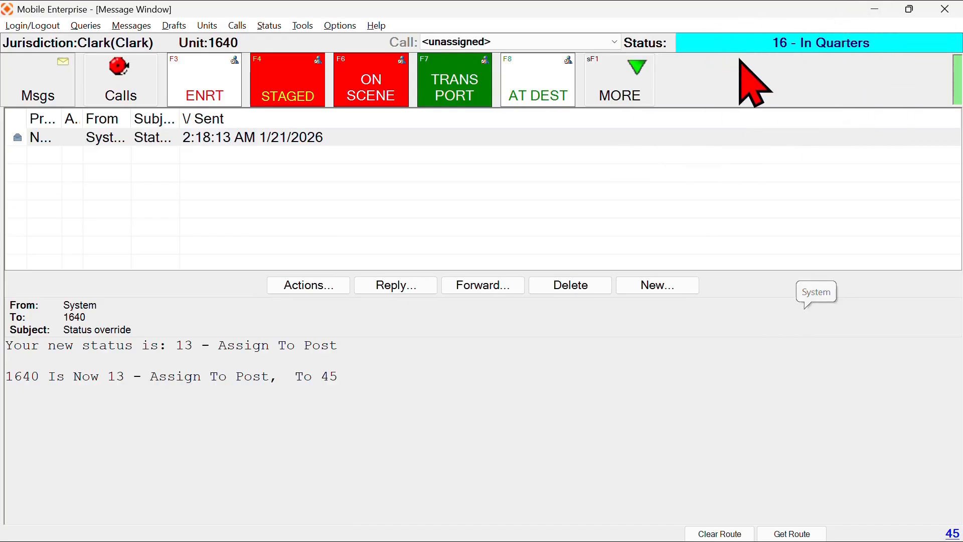
{"action": "left_click", "coordinate": [457, 140]}
{"action": "left_click", "coordinate": [569, 286]}
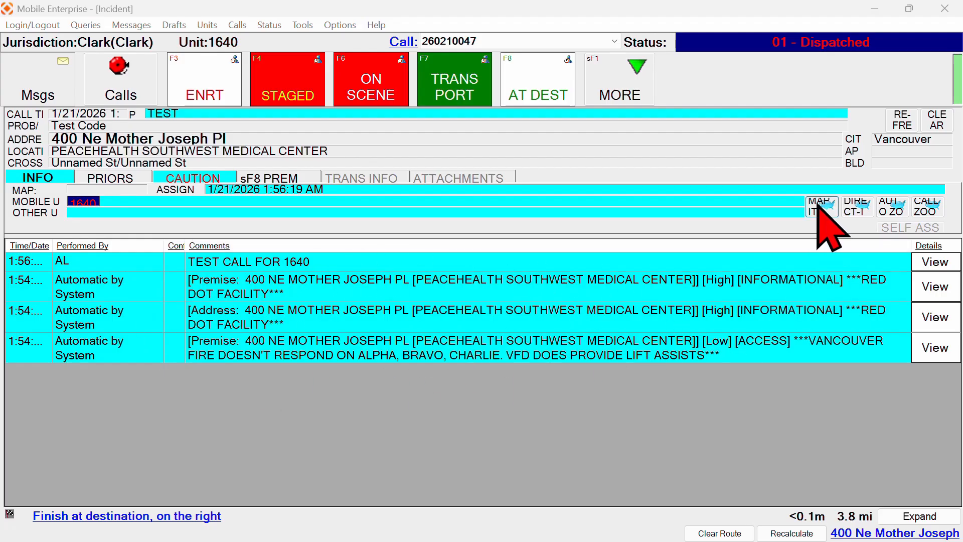
Map the 9.7 mi route to 400 Ne Mother Joseph Pl, then return to the incident details
{"action": "left_click", "coordinate": [818, 206]}
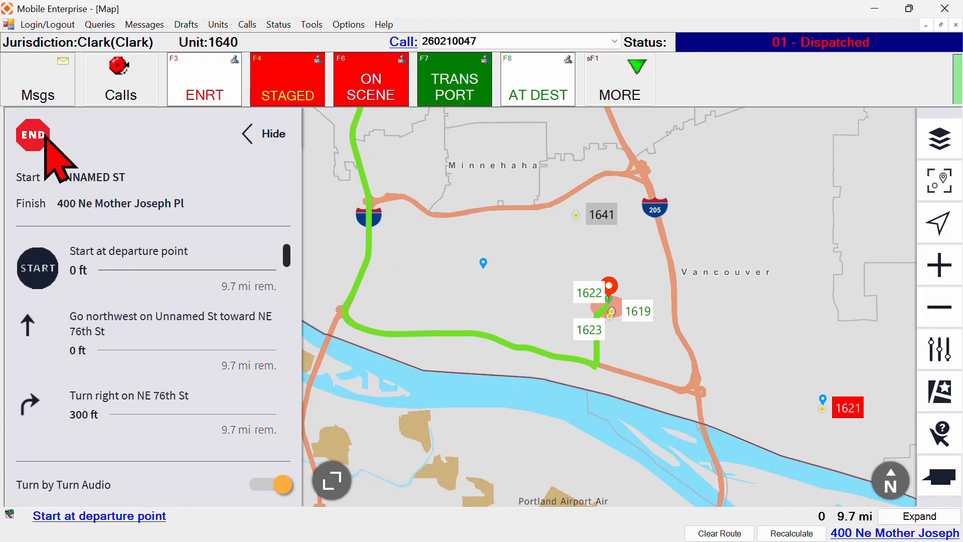
{"action": "left_click", "coordinate": [939, 265]}
{"action": "left_click", "coordinate": [945, 308]}
{"action": "left_click", "coordinate": [946, 308]}
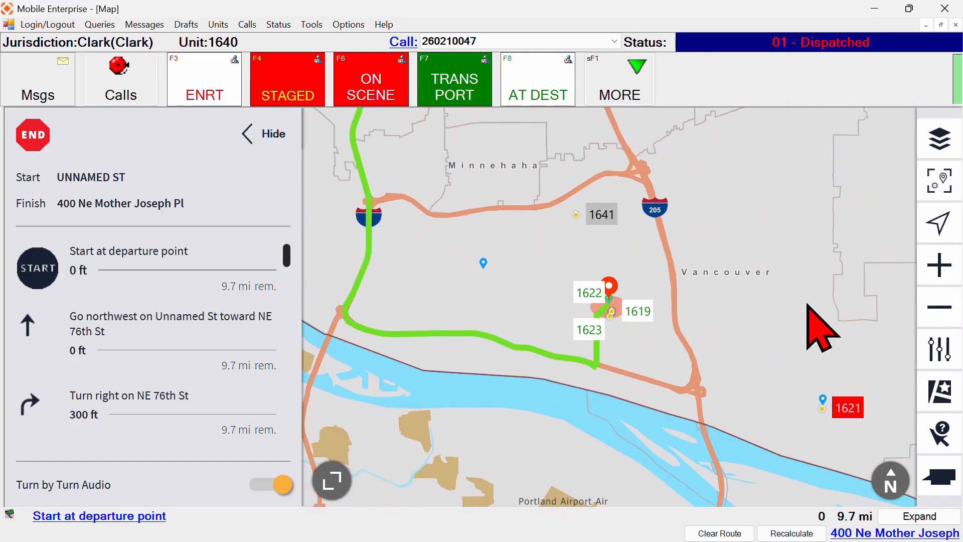
{"action": "left_click_drag", "start_coordinate": [519, 257], "coordinate": [633, 349]}
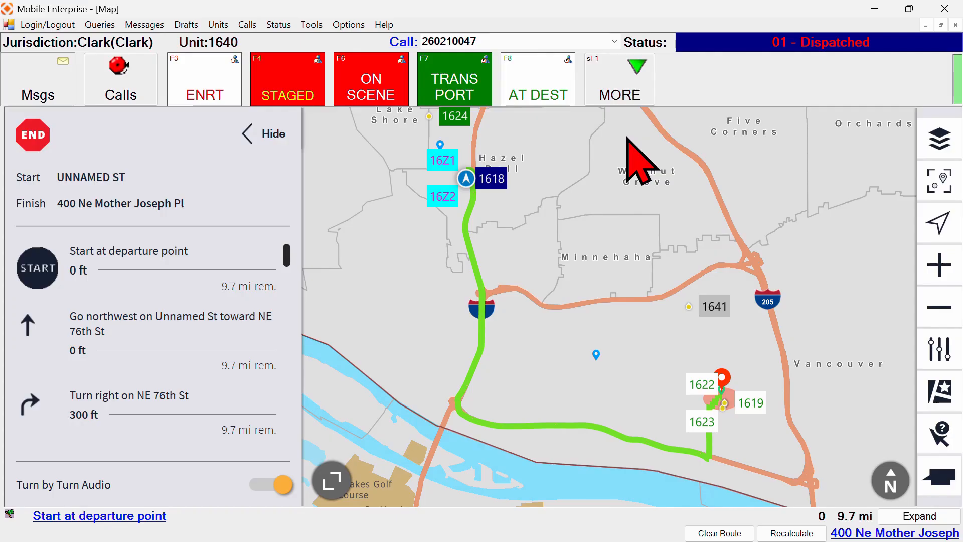
{"action": "left_click", "coordinate": [620, 97]}
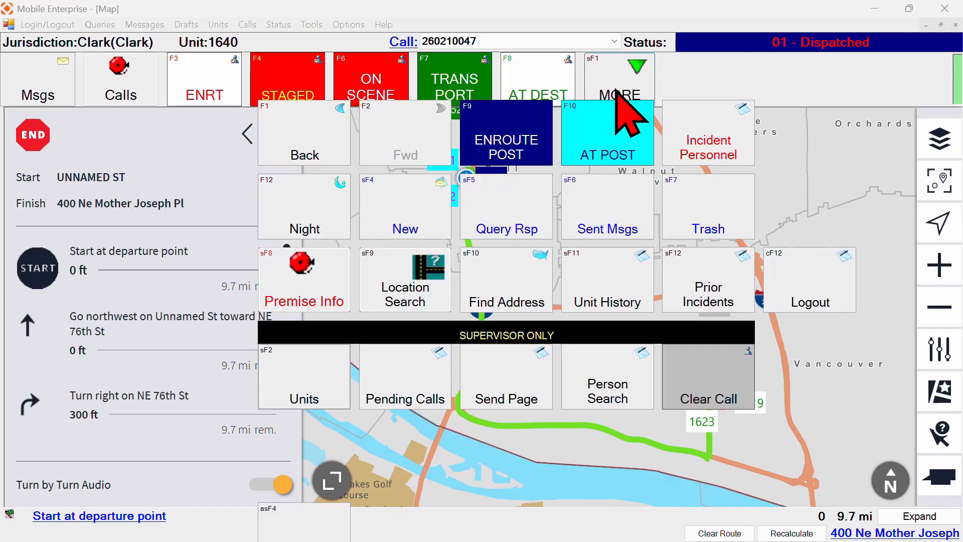
{"action": "left_click", "coordinate": [298, 150]}
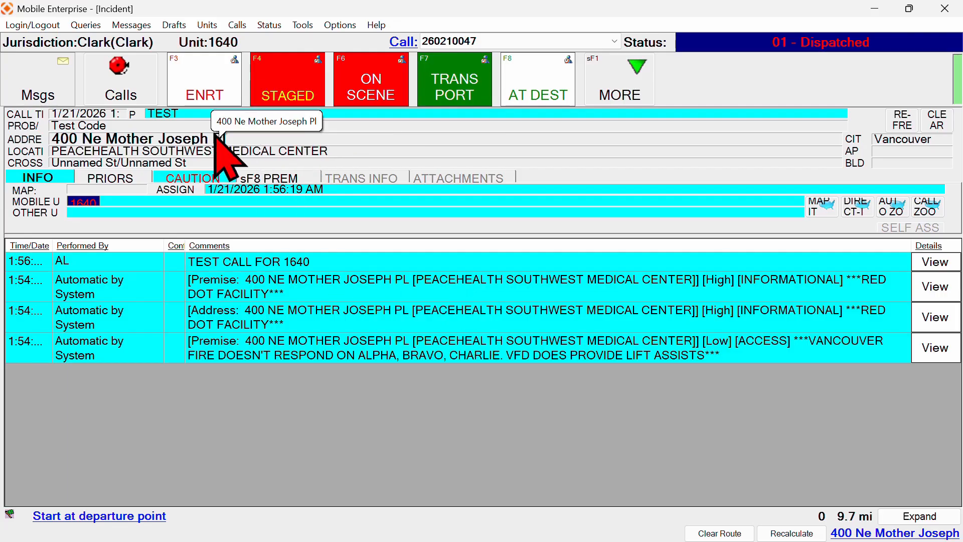
Move unit 1640 to Responding, then At Scene, and bring up the Transport form
{"action": "left_click", "coordinate": [205, 81]}
{"action": "left_click", "coordinate": [206, 78]}
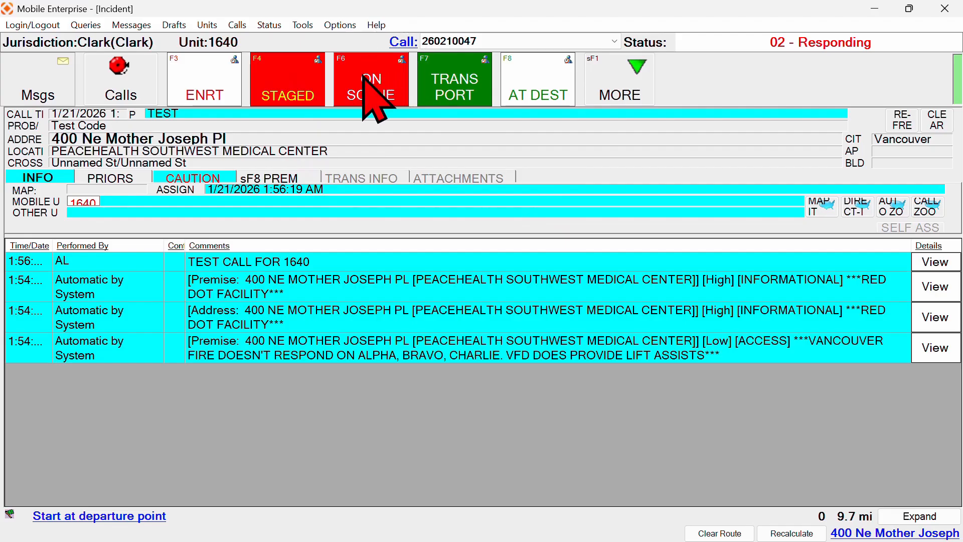
{"action": "key", "text": "ctrl"}
{"action": "key", "text": "ctrl"}
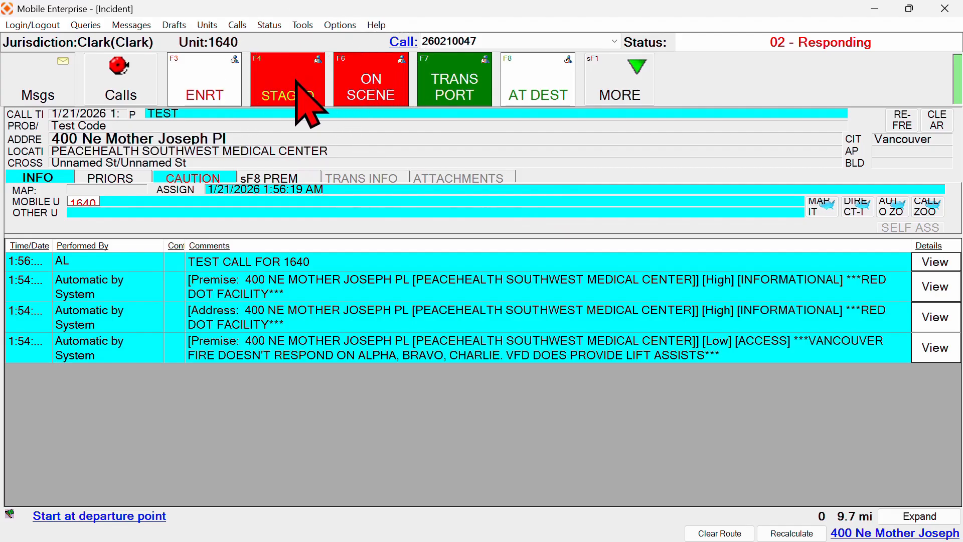
{"action": "left_click", "coordinate": [368, 86]}
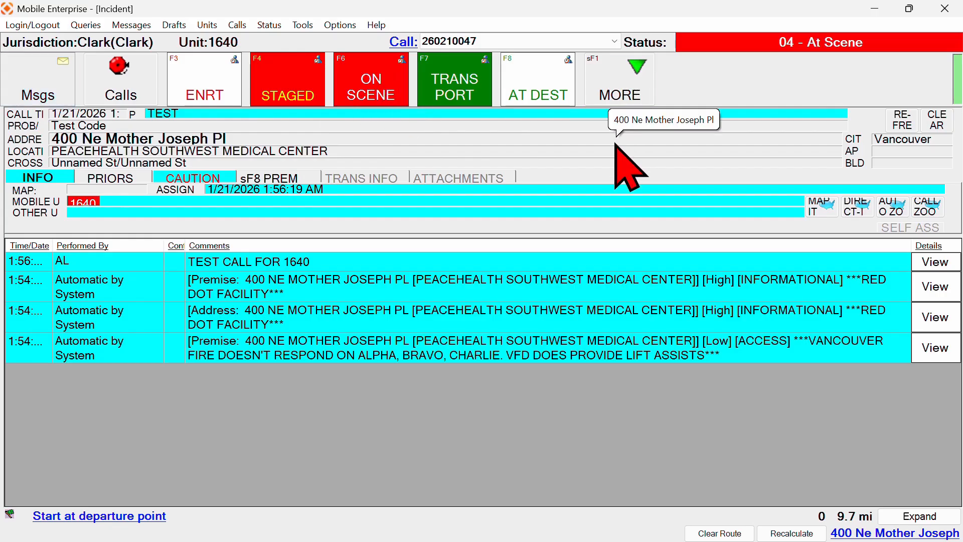
{"action": "left_click", "coordinate": [464, 80]}
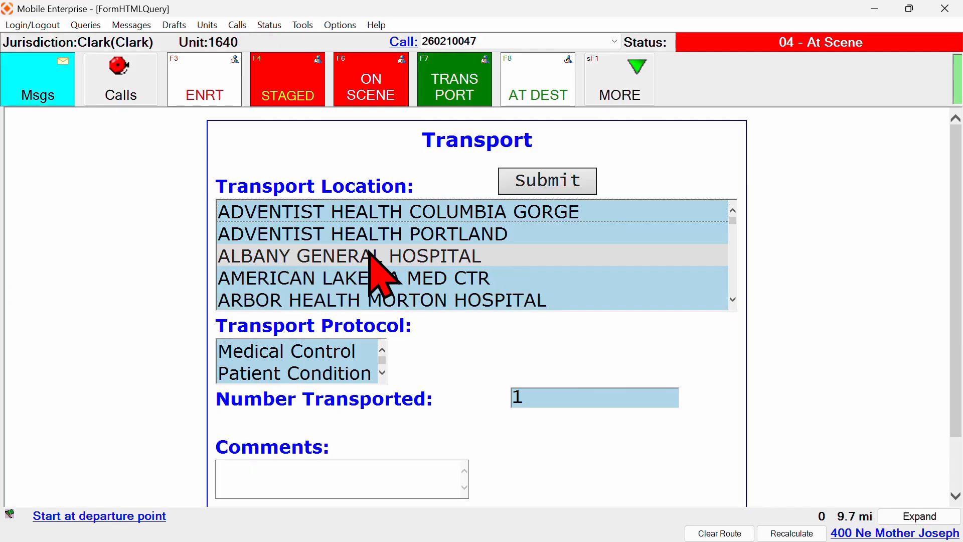
Submit a transport to ALBANY GENERAL HOSPITAL under Medical Control
{"action": "left_click", "coordinate": [371, 259]}
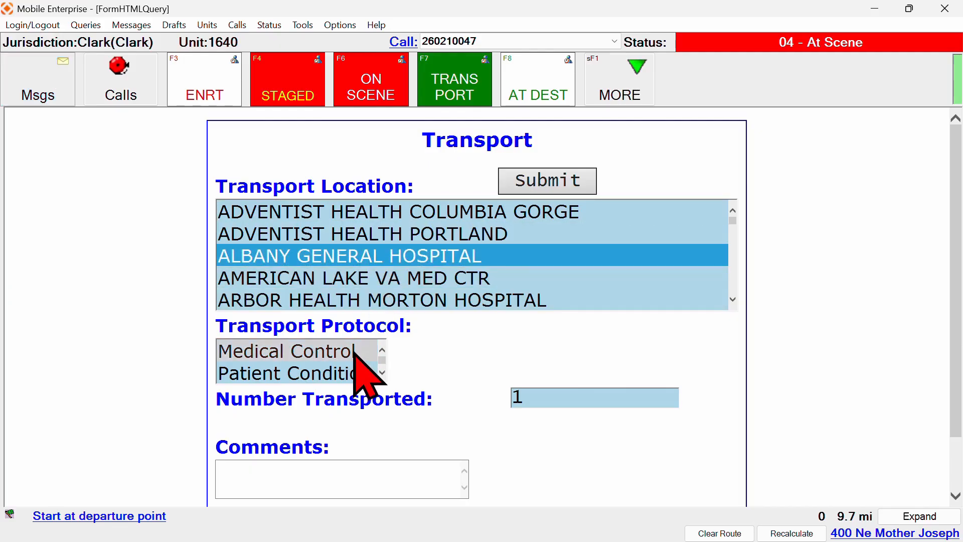
{"action": "left_click", "coordinate": [353, 350]}
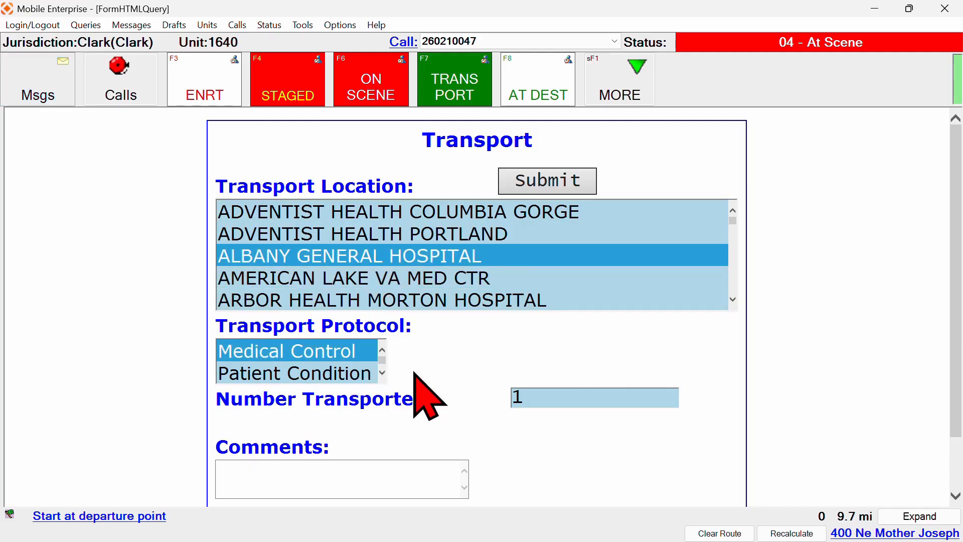
{"action": "left_click", "coordinate": [558, 183]}
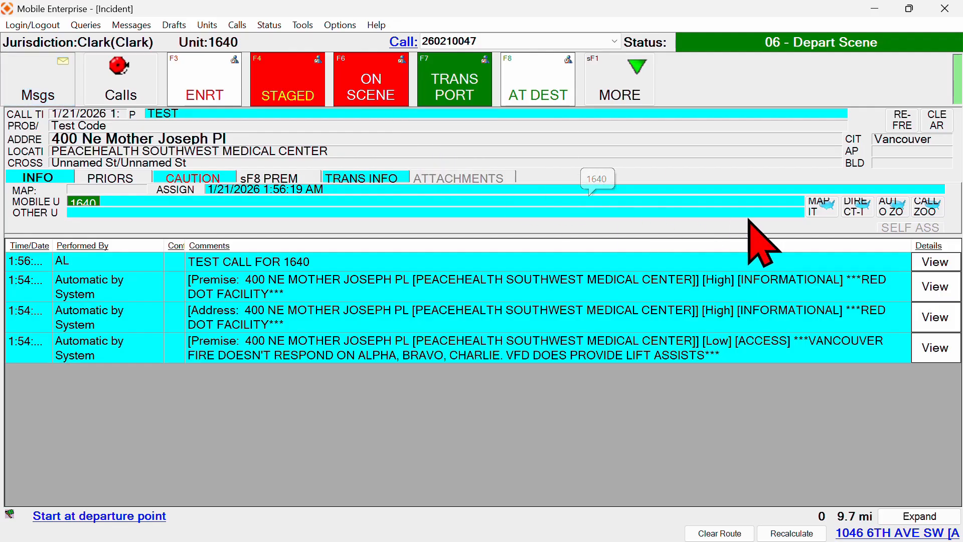
{"action": "left_click", "coordinate": [818, 206]}
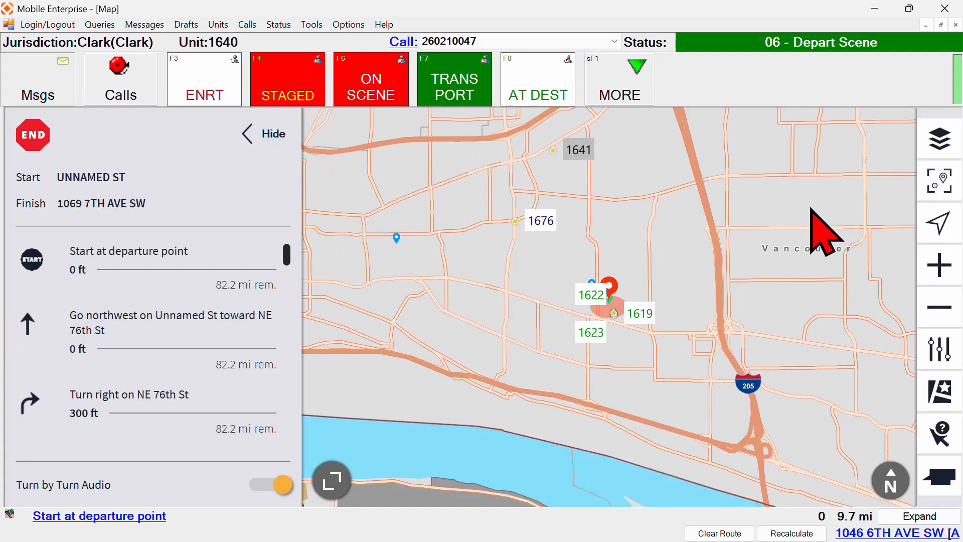
{"action": "scroll", "coordinate": [707, 300], "scroll_direction": "down", "scroll_amount": 5}
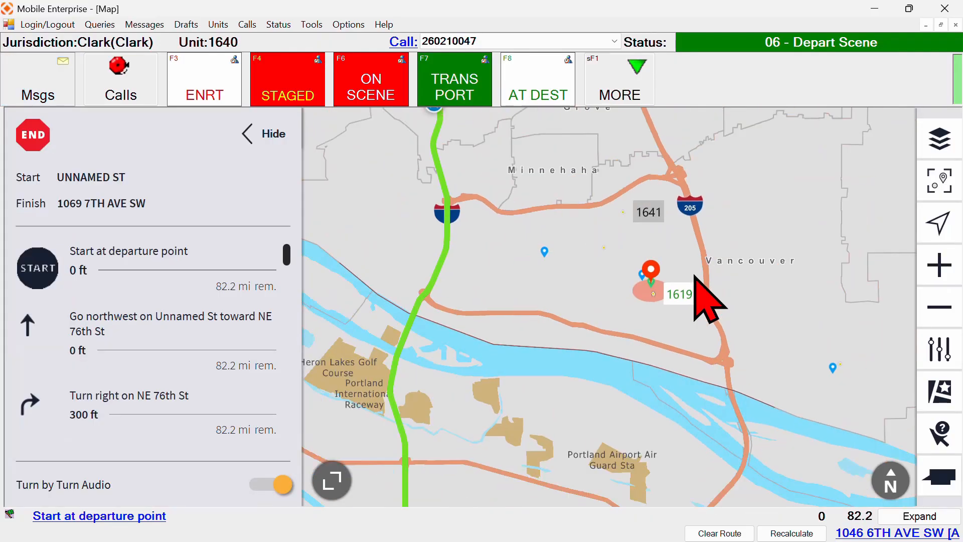
{"action": "scroll", "coordinate": [697, 291], "scroll_direction": "down", "scroll_amount": 4}
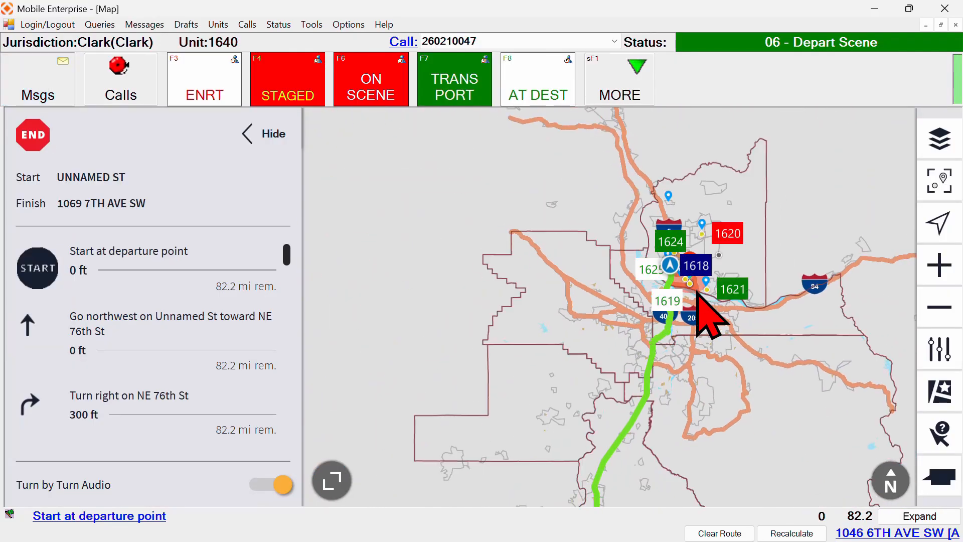
{"action": "scroll", "coordinate": [703, 304], "scroll_direction": "up", "scroll_amount": 8}
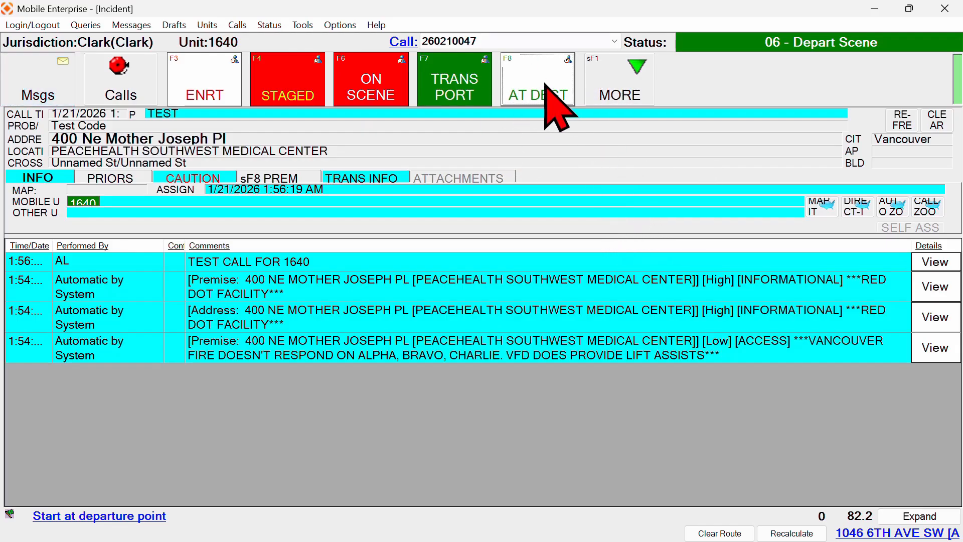
Report unit 1640 at the destination with AT DEST, setting 07 - At Hospital
{"action": "left_click", "coordinate": [545, 84]}
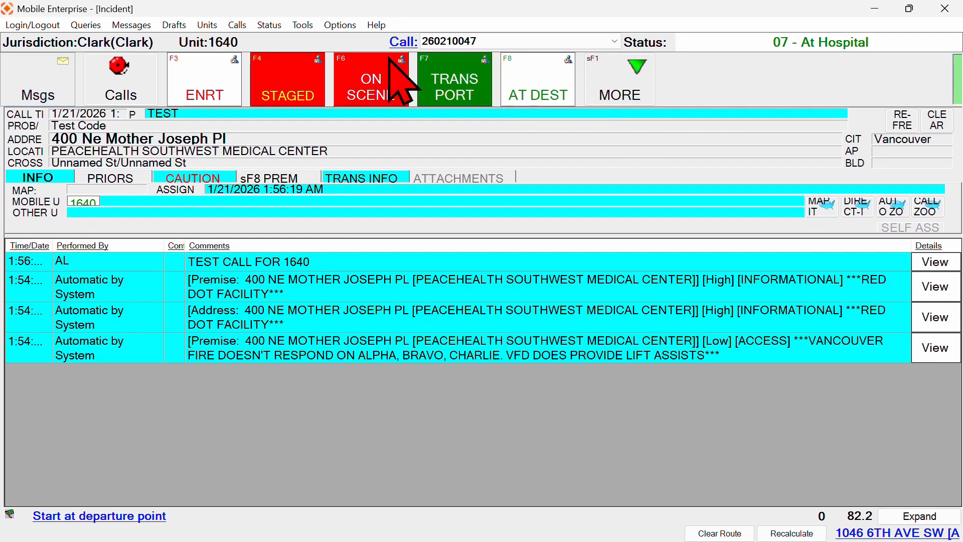
Clear the call via Status > Clear Call with MHC Restock as the disposition
{"action": "left_click", "coordinate": [275, 26]}
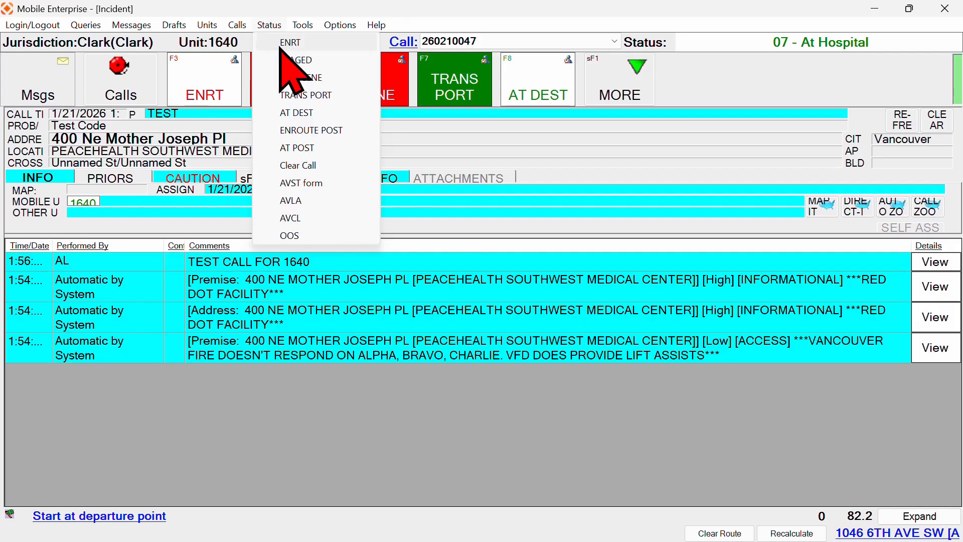
{"action": "left_click", "coordinate": [308, 167]}
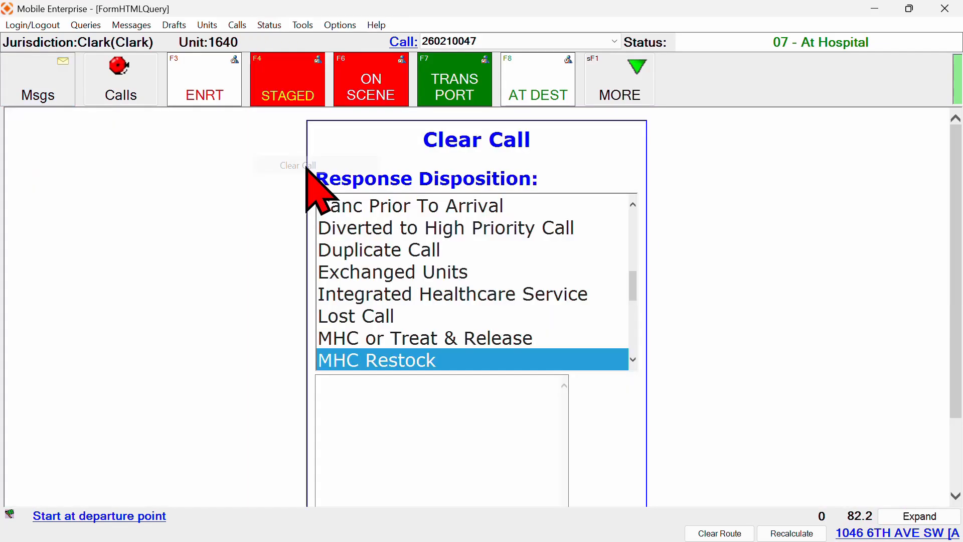
{"action": "scroll", "coordinate": [497, 223], "scroll_direction": "down", "scroll_amount": 5}
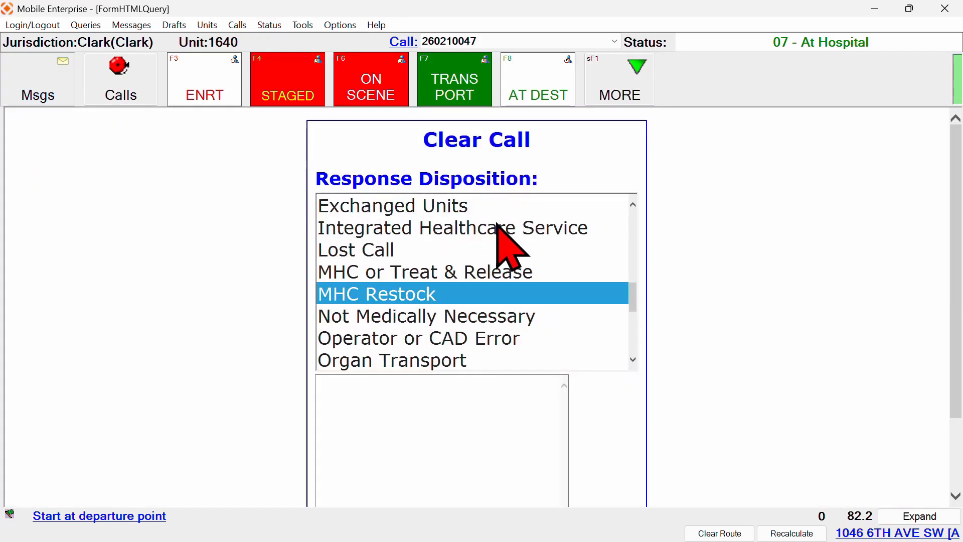
{"action": "scroll", "coordinate": [702, 264], "scroll_direction": "down", "scroll_amount": 3}
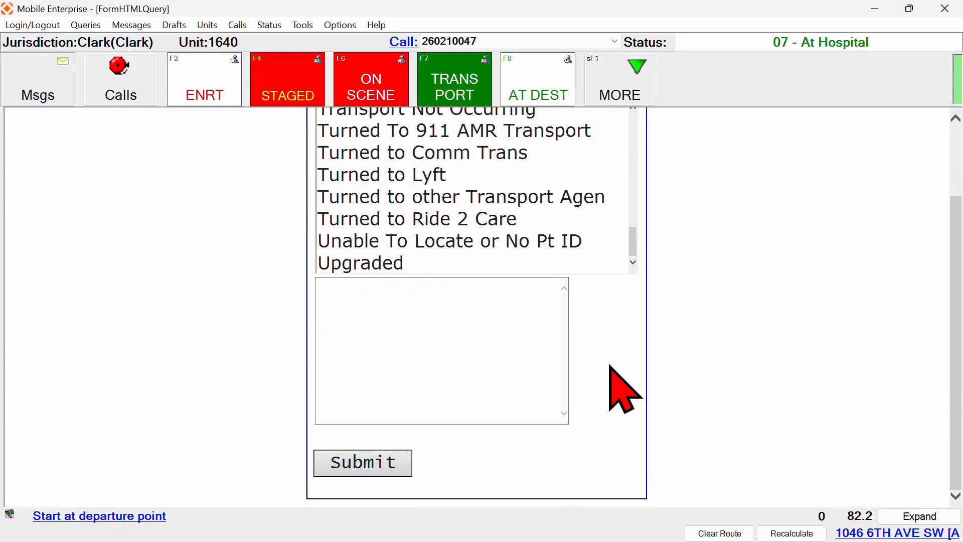
{"action": "left_click", "coordinate": [391, 459]}
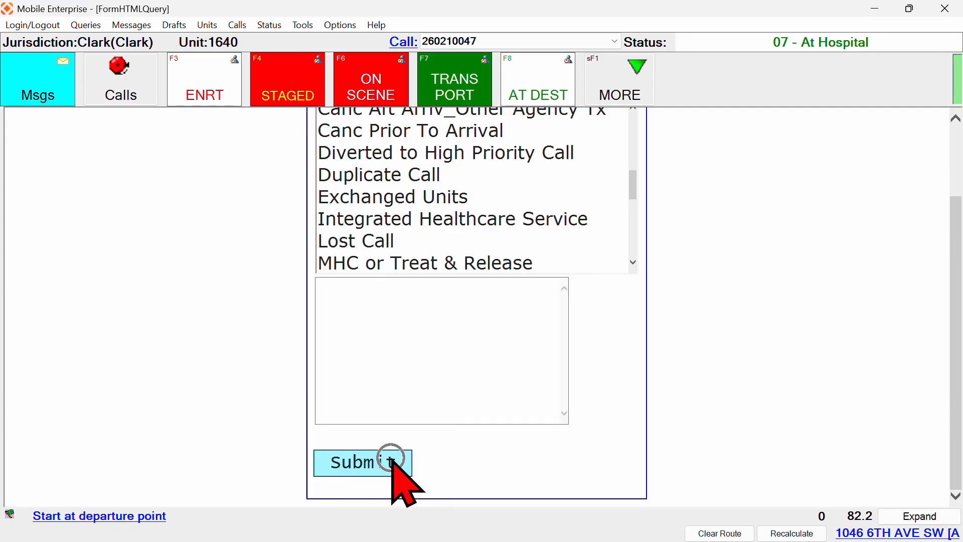